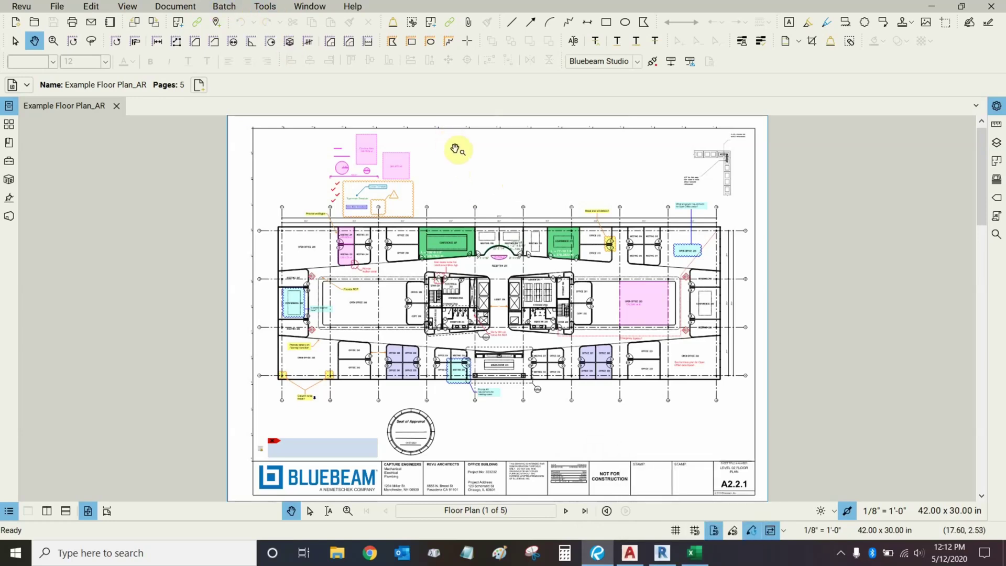
Start Bluebeam's Create PDF for drawing A-01 from the Output tab, then cancel the save prompt.
left_click(630, 553)
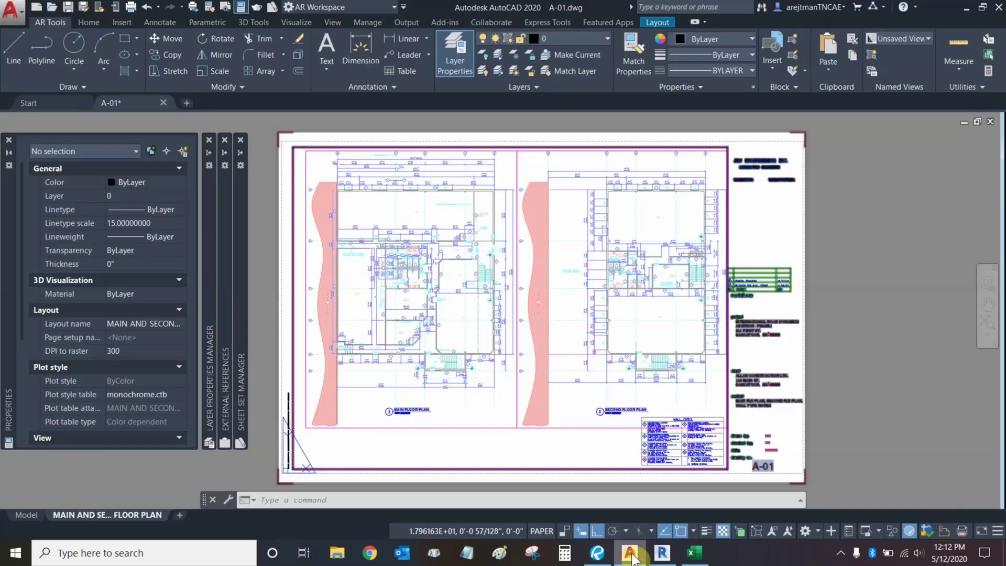
left_click(410, 21)
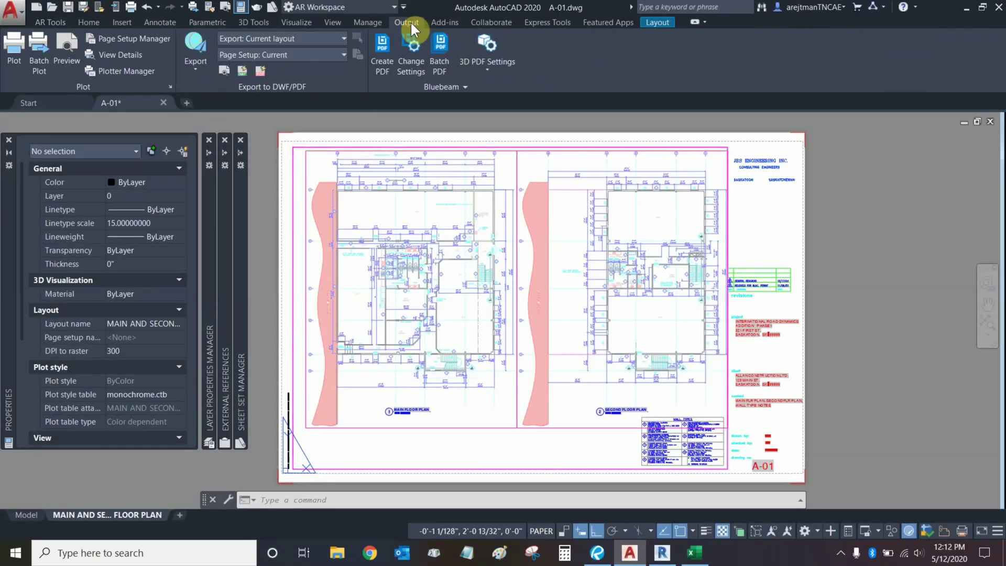
left_click(381, 61)
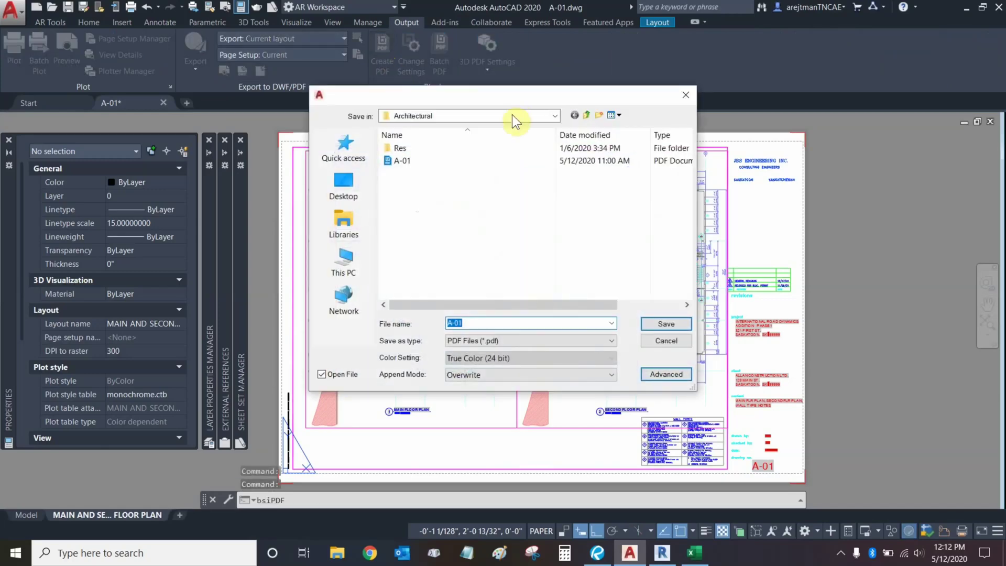
left_click(664, 344)
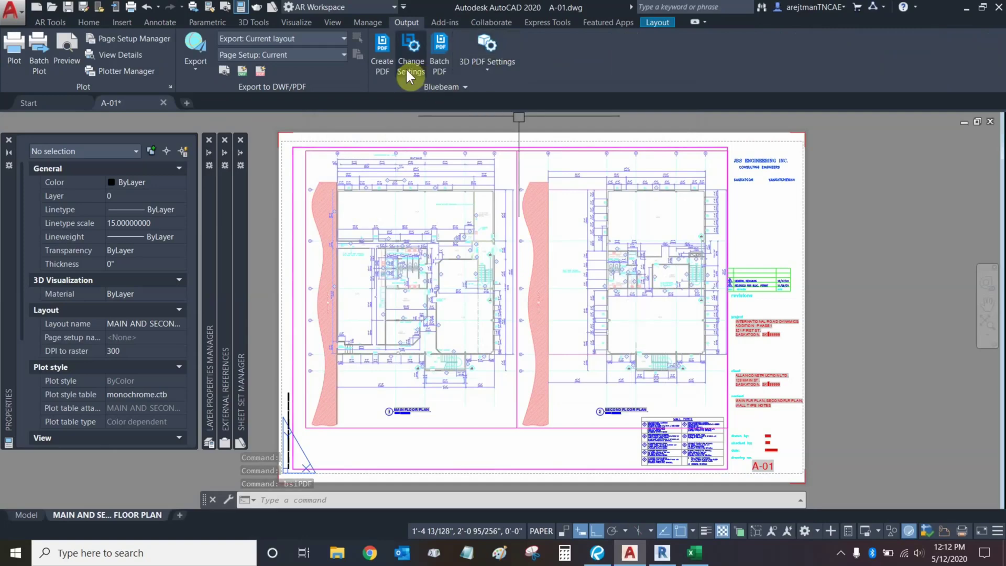
Open Bluebeam conversion settings, toggle file-name prompting, keep 300 dpi, and go to Page Setup.
left_click(406, 52)
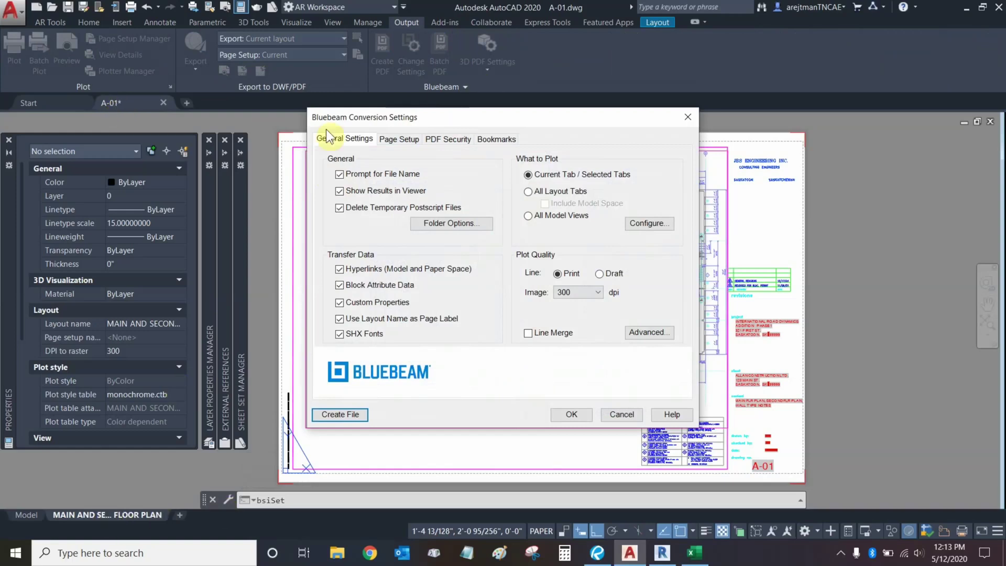
left_click(341, 176)
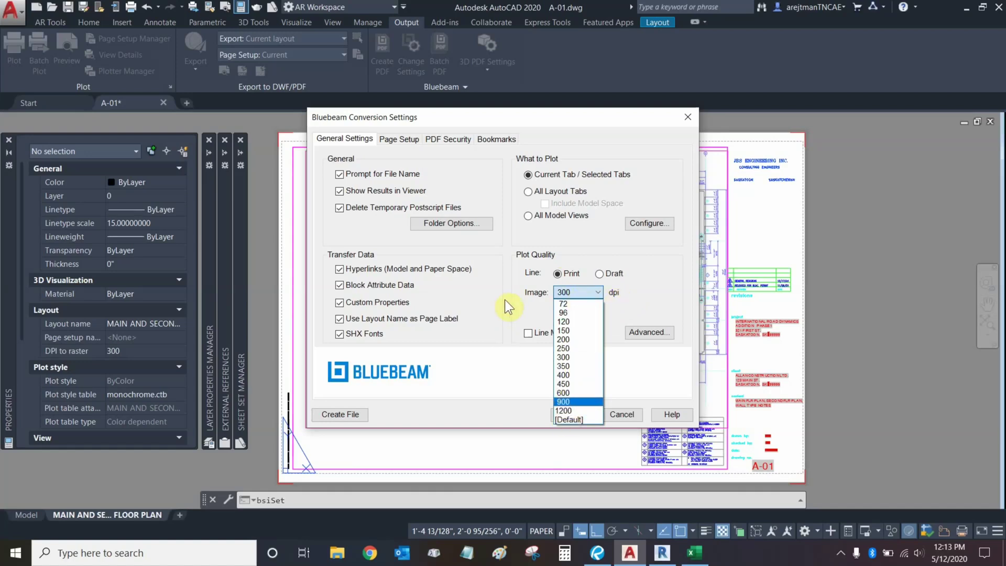
left_click(517, 309)
left_click(387, 141)
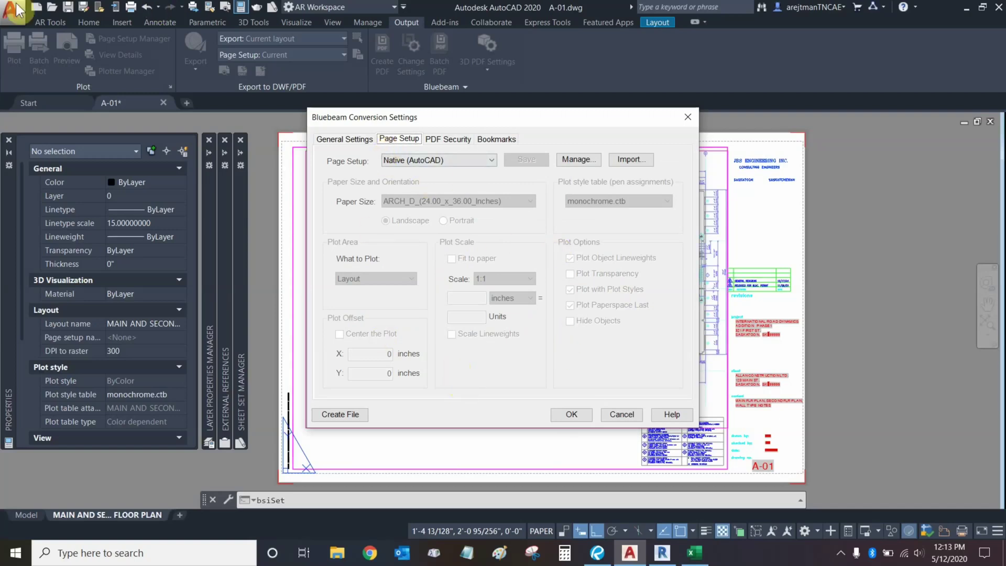
Switch the page setup to Custom, try another page setup, then go to PDF Security.
left_click(408, 158)
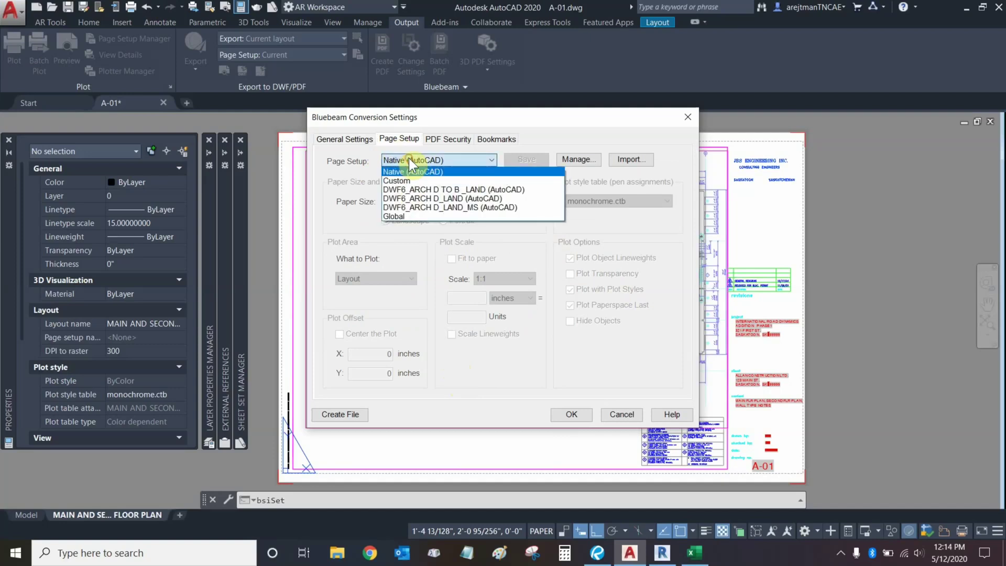
left_click(405, 178)
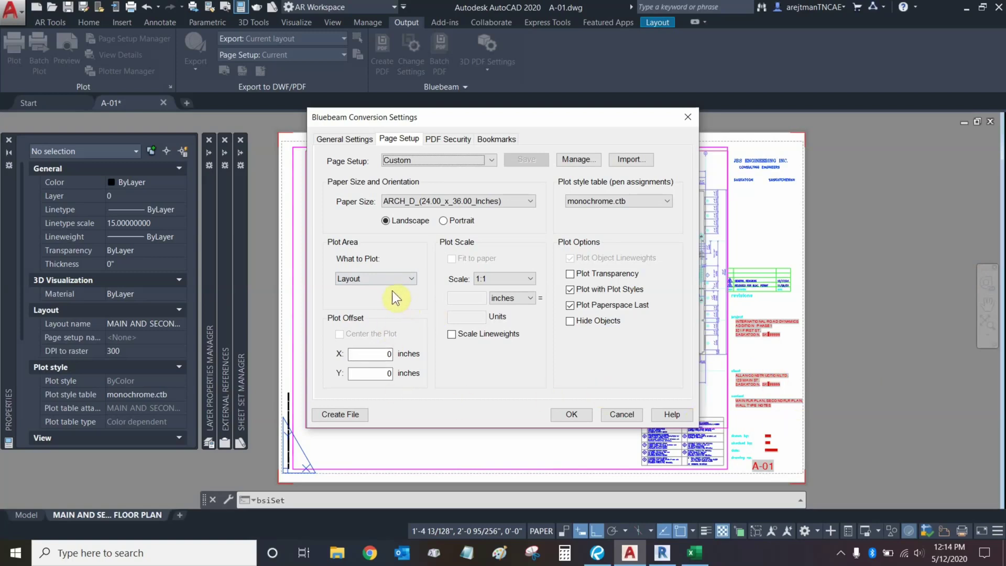
left_click(464, 159)
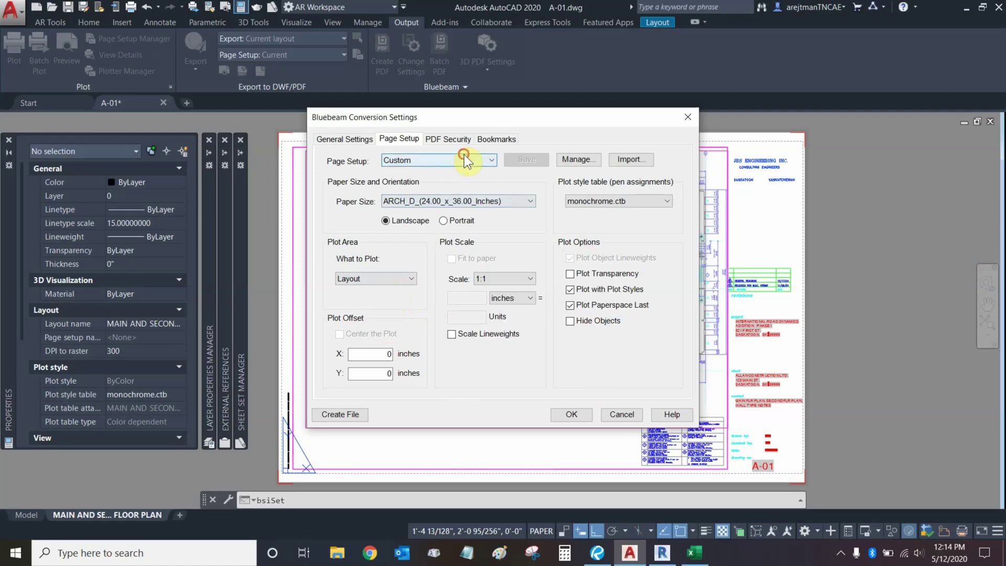
left_click(433, 181)
left_click(445, 140)
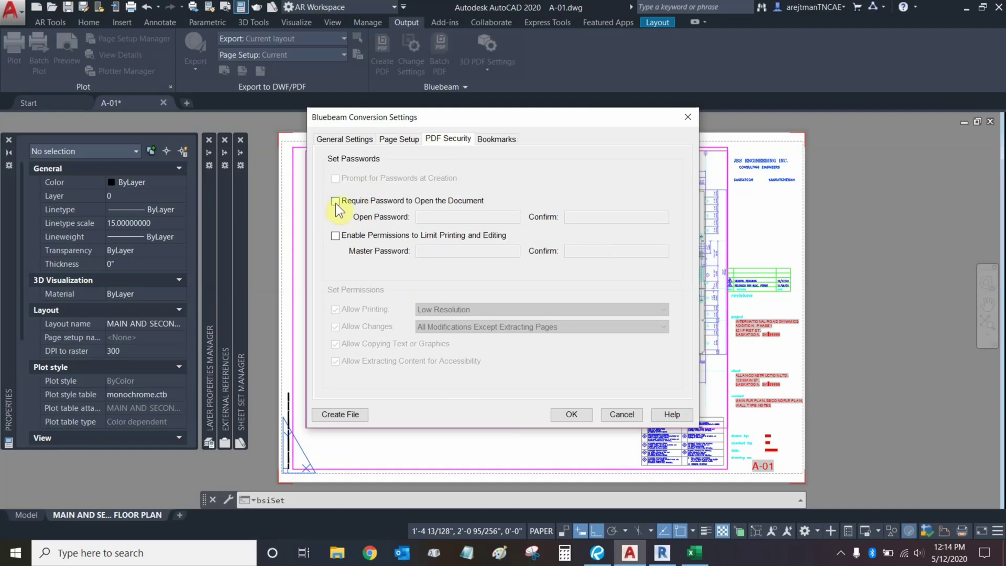
Try the changes, copying and accessibility permissions, then leave permissions disabled and go to Bookmarks.
left_click(336, 236)
left_click(335, 327)
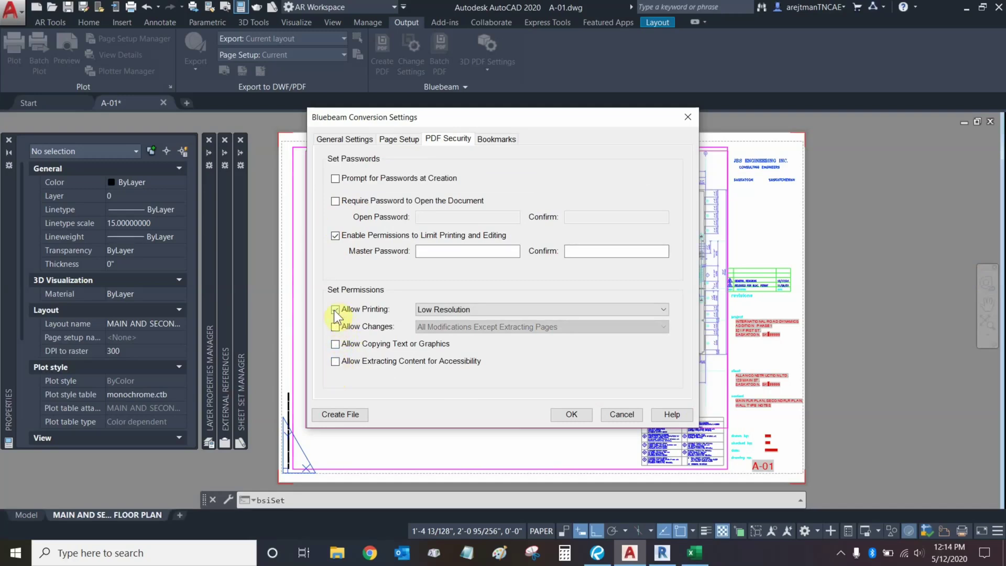
left_click(335, 327)
left_click(334, 344)
left_click(334, 361)
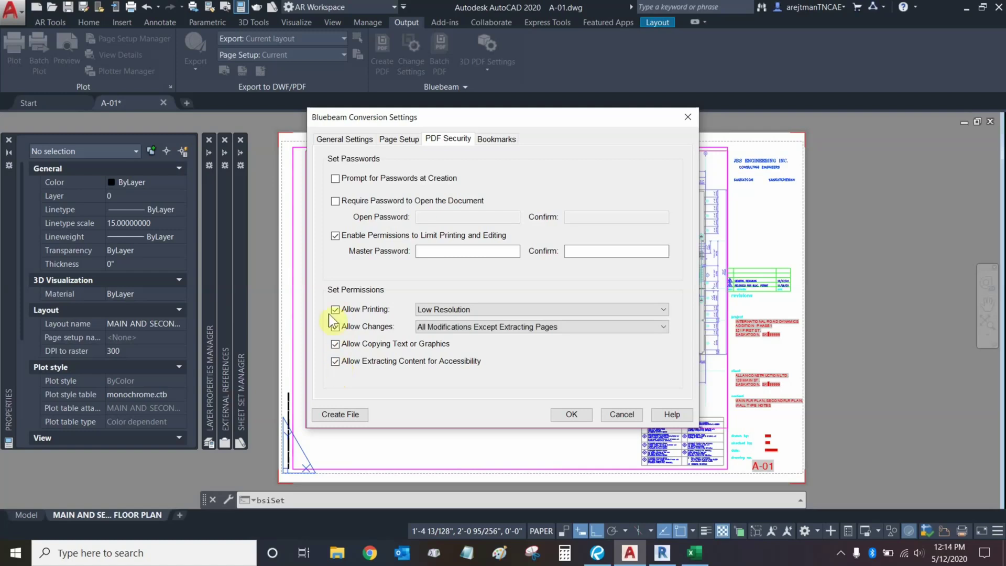
left_click(336, 237)
left_click(487, 139)
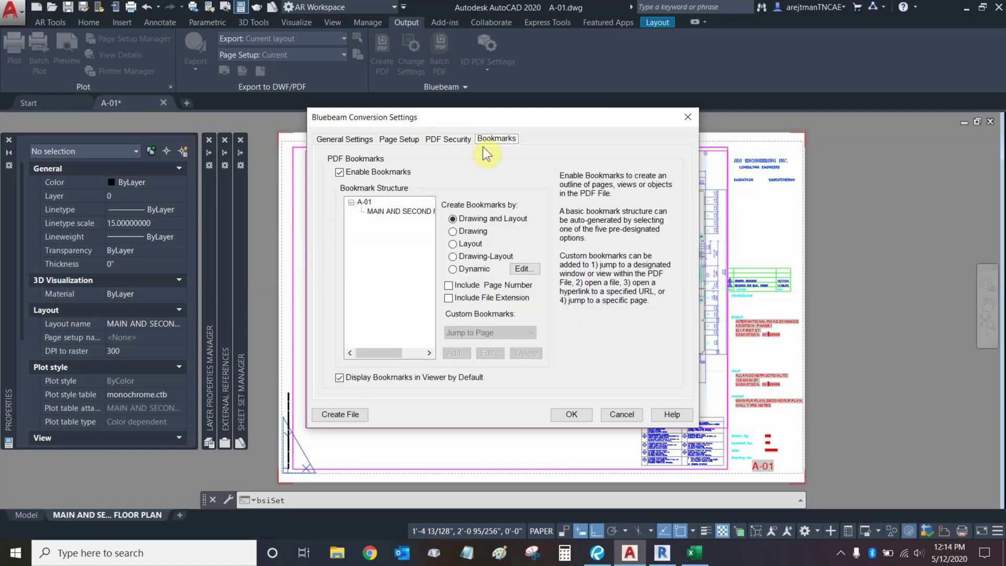
Compare Drawing, Layout, and Drawing and Layout bookmarks, keep Drawing and Layout, then close both dialogs.
left_click(461, 219)
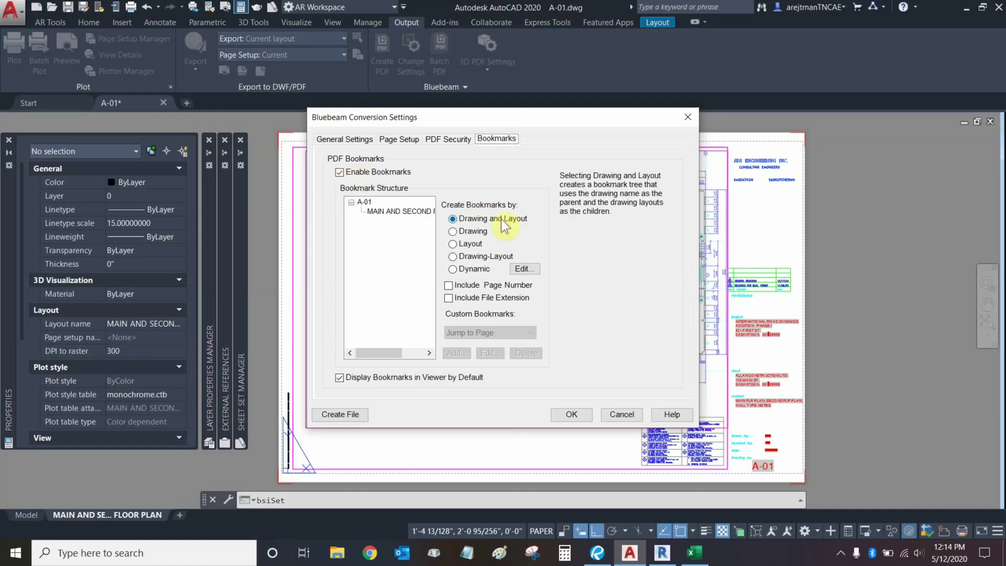
left_click(452, 231)
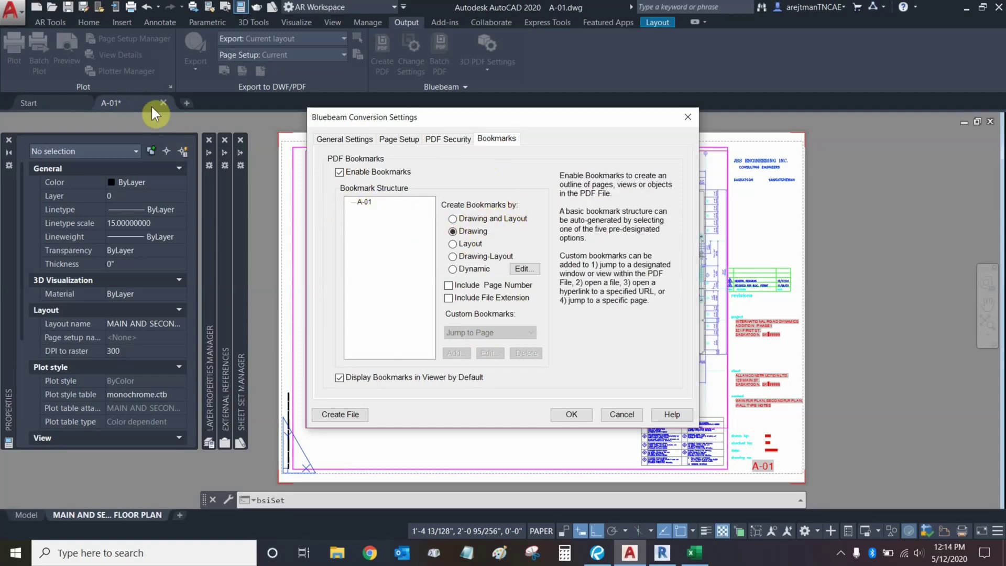
left_click(452, 243)
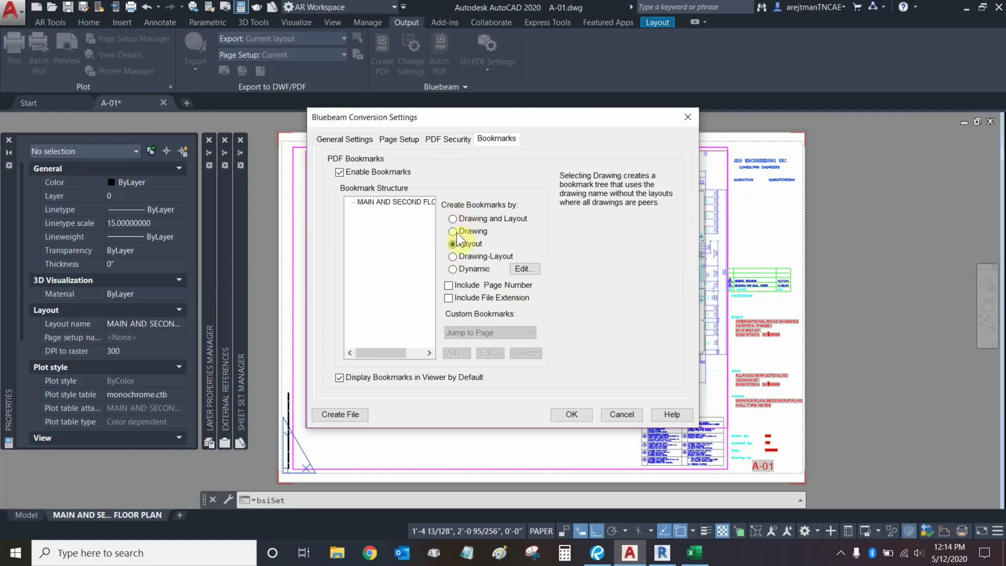
left_click(463, 218)
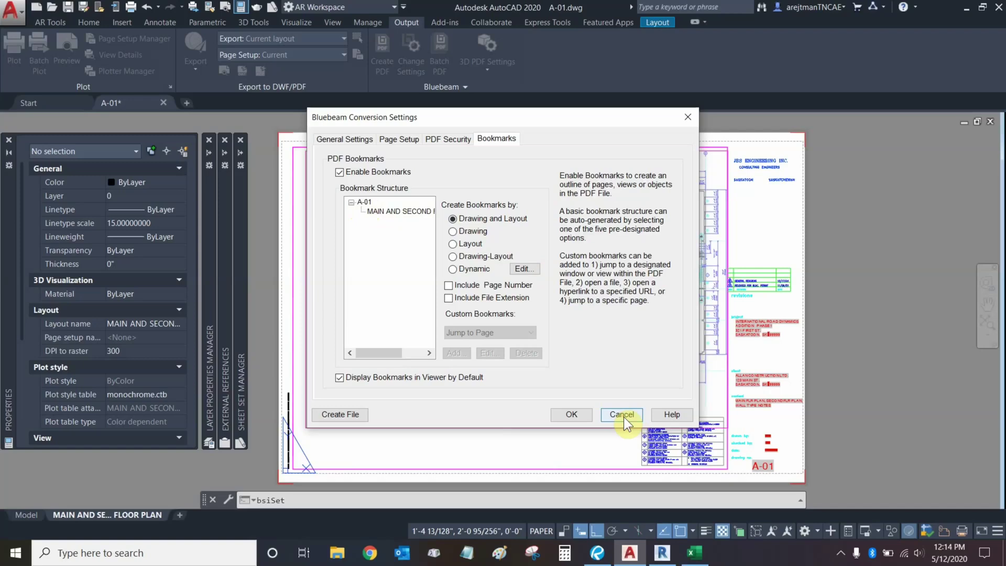
left_click(340, 414)
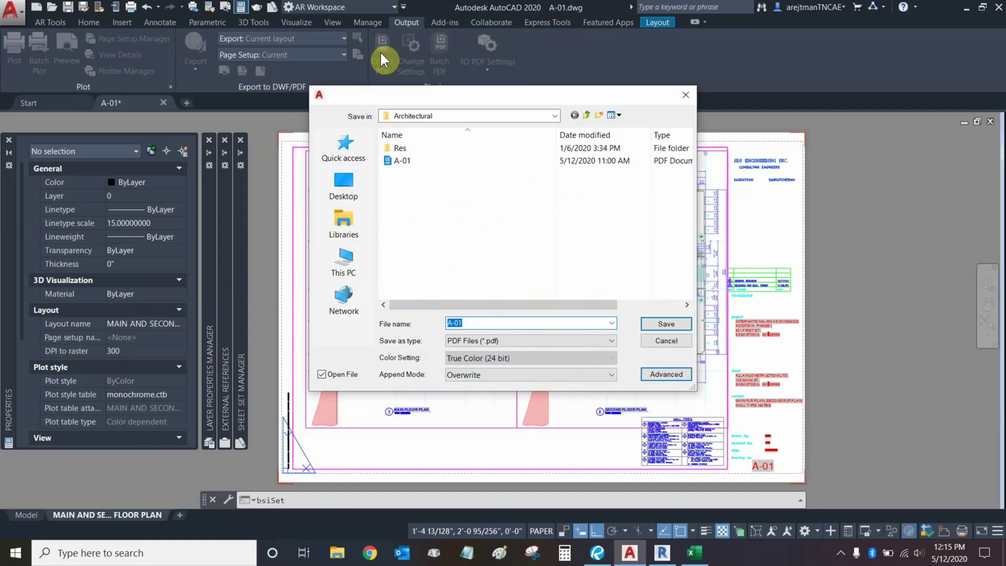
left_click(665, 324)
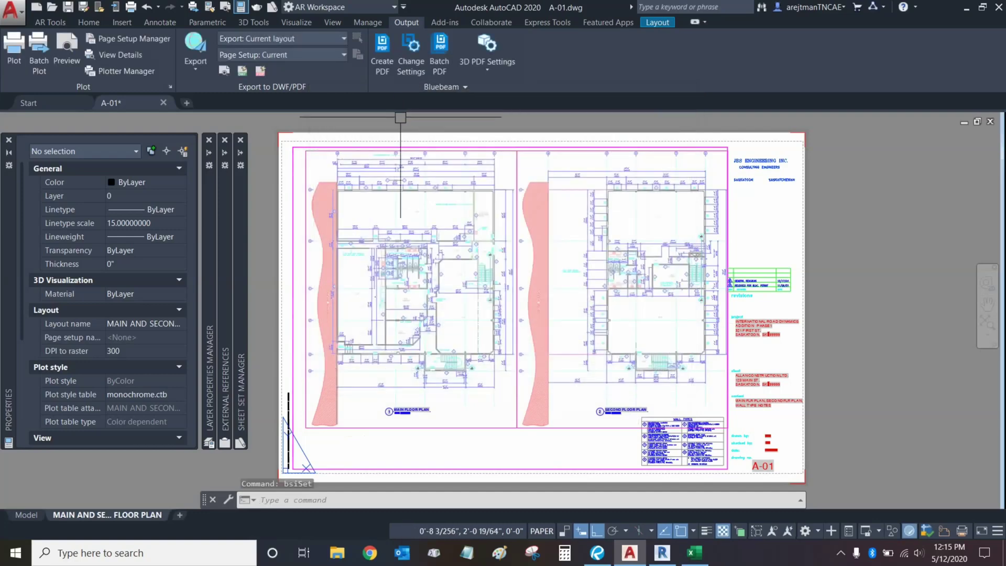
left_click(436, 46)
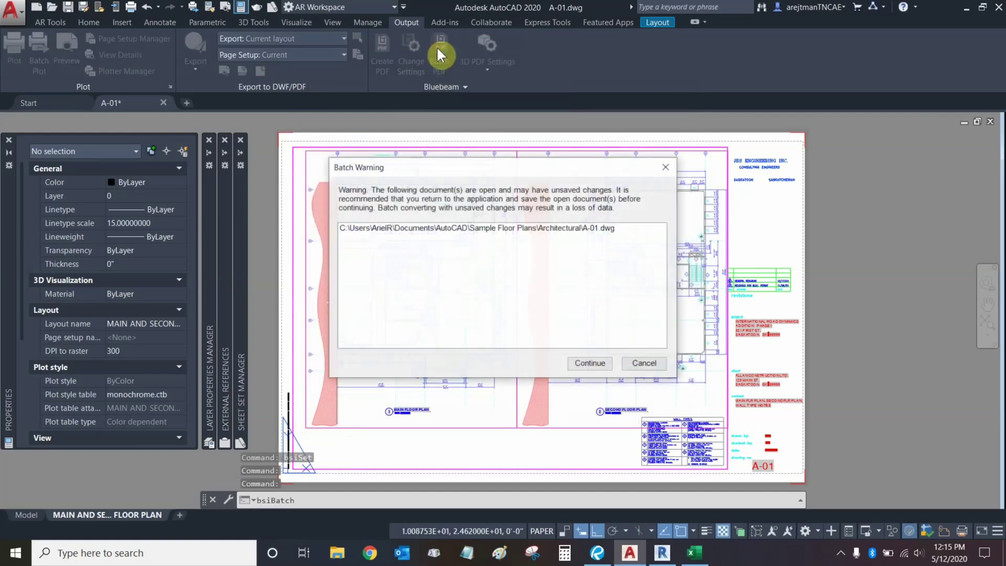
left_click(589, 365)
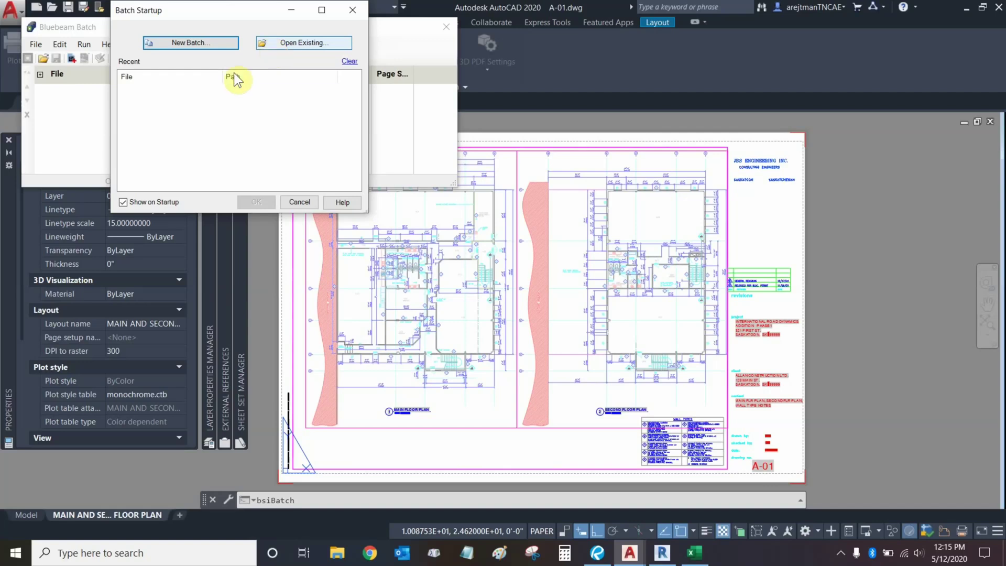
left_click(300, 201)
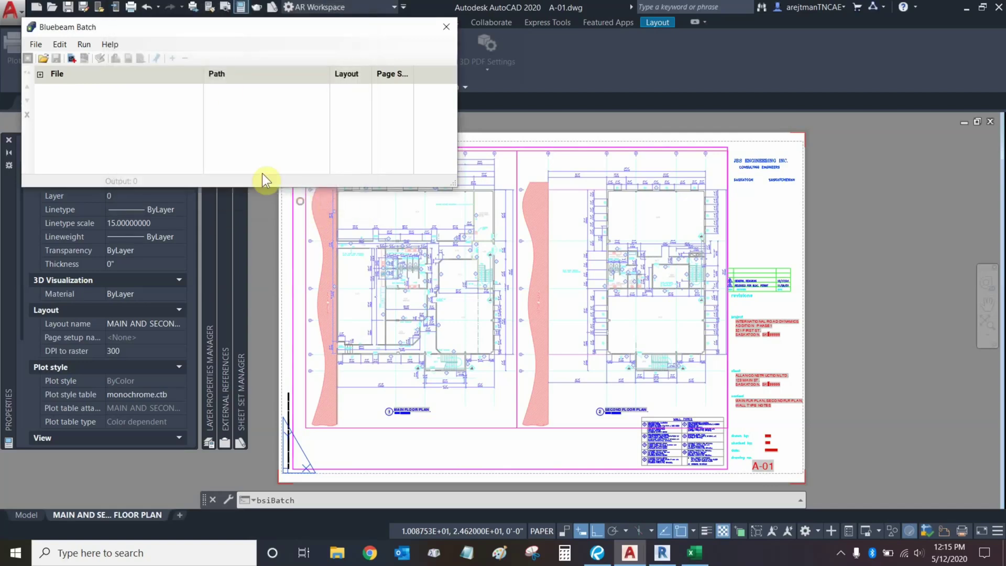
left_click(444, 26)
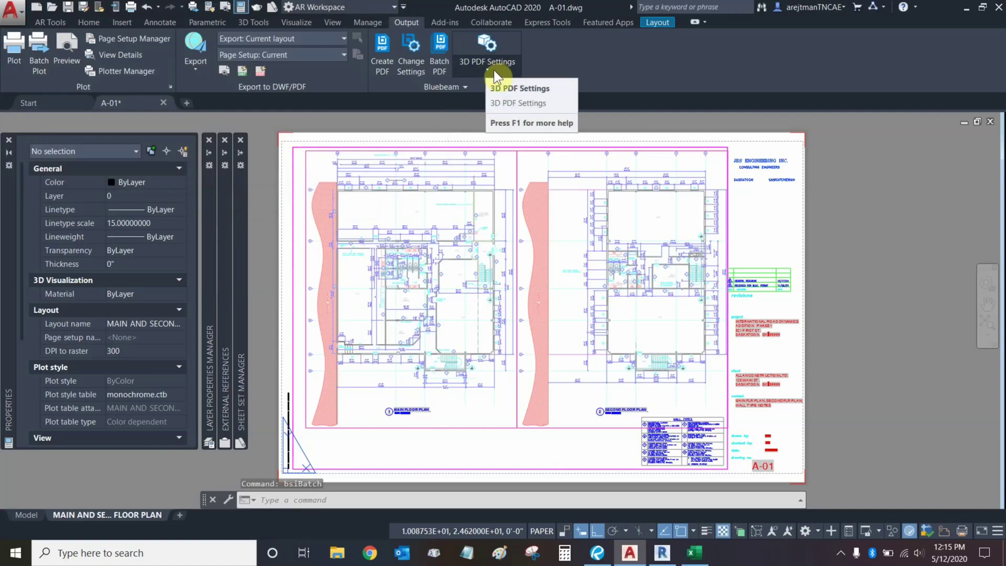
left_click(493, 71)
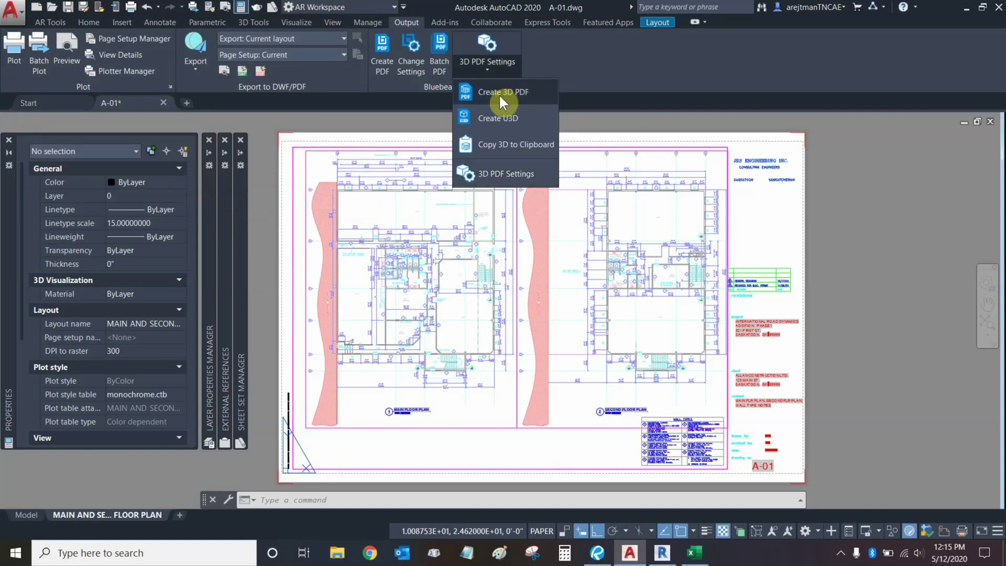
left_click(510, 168)
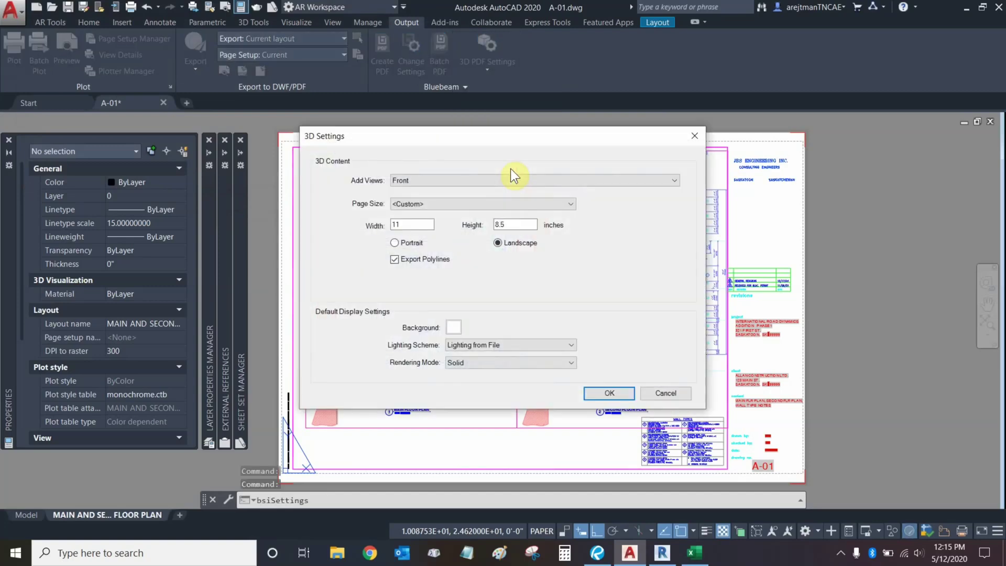
left_click(435, 181)
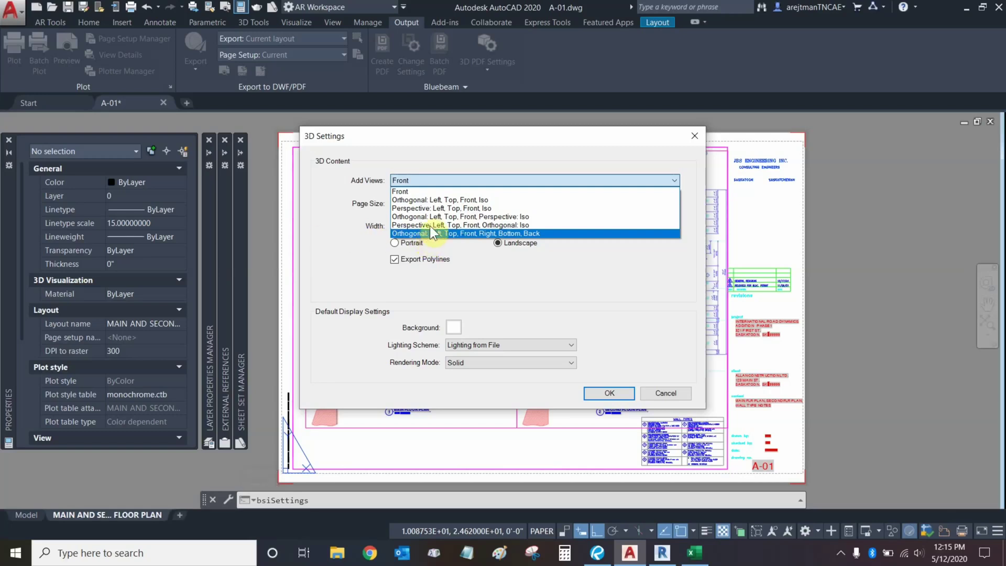
left_click(337, 225)
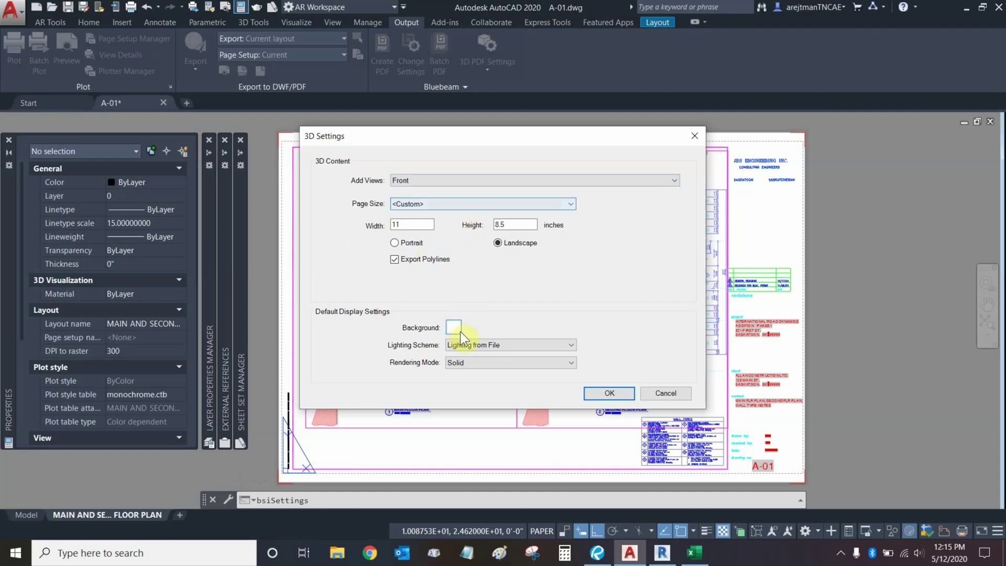
left_click(495, 345)
left_click(482, 360)
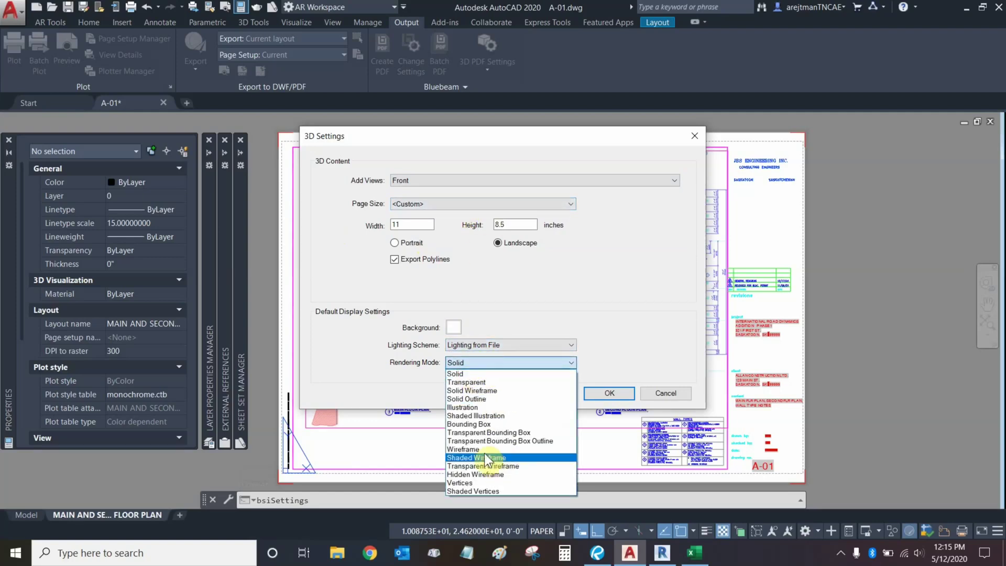
left_click(370, 356)
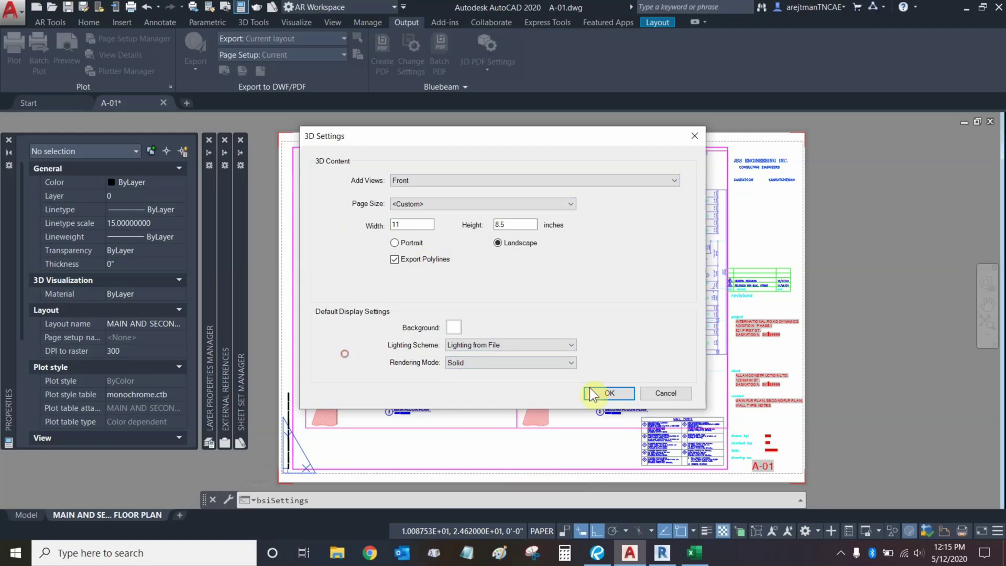
left_click(665, 393)
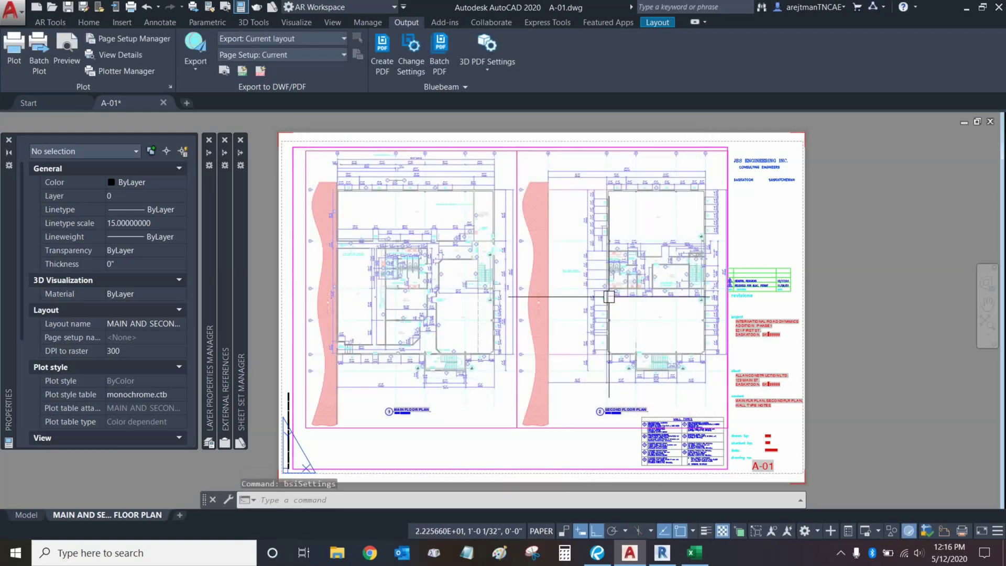
Open Revit's Bluebeam conversion settings and toggle one PDF per view or sheet on and off.
left_click(661, 552)
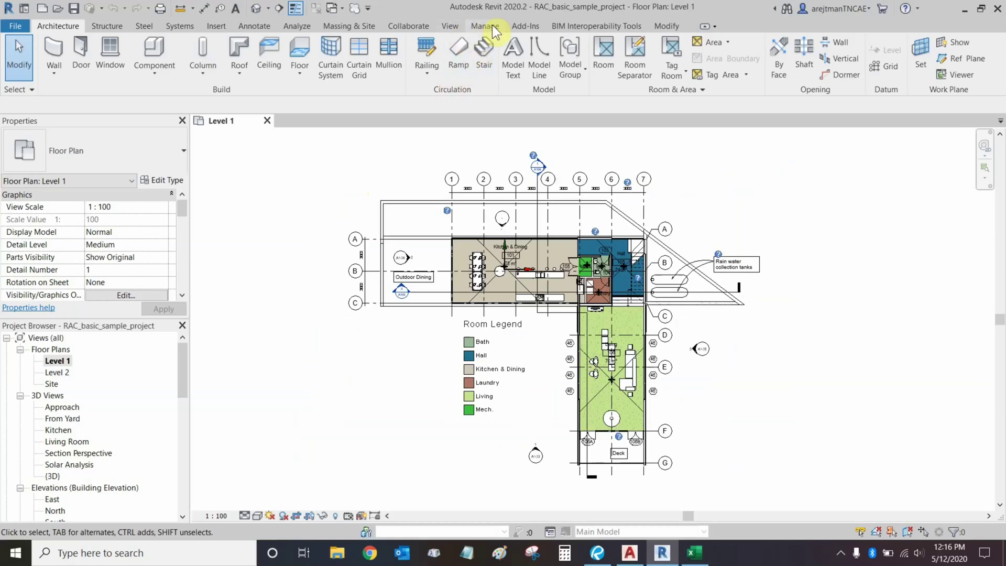
left_click(512, 28)
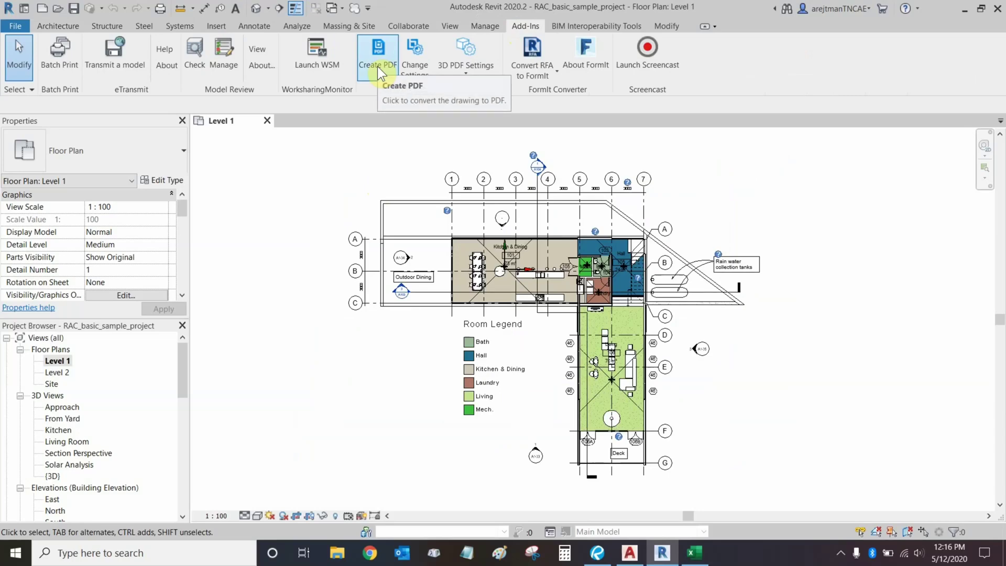
left_click(413, 62)
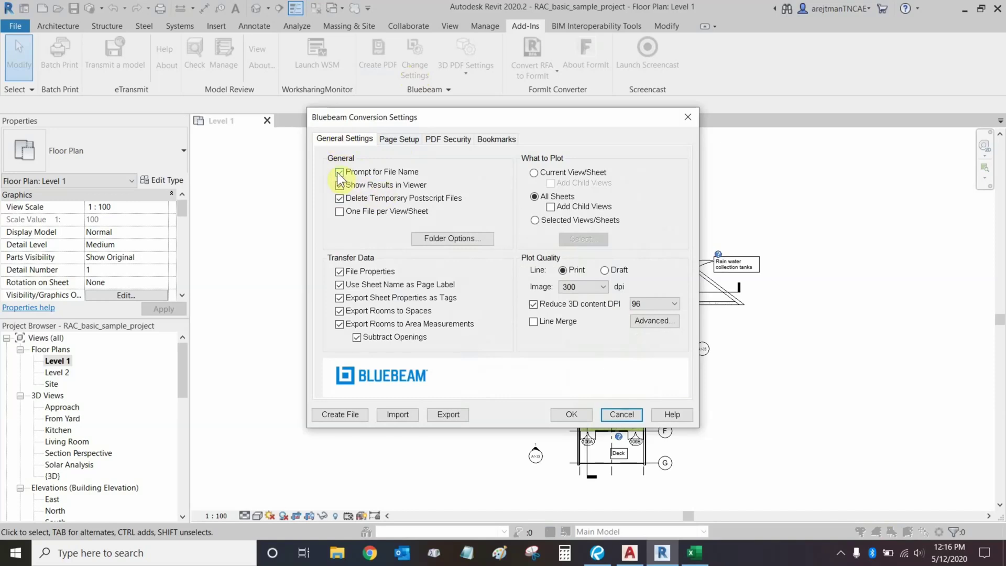
left_click(341, 213)
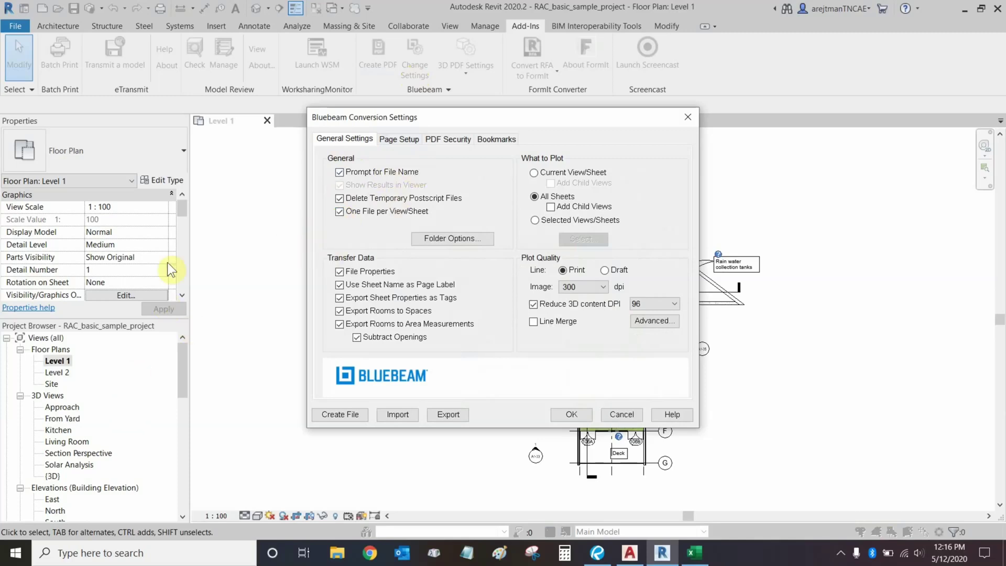
left_click(340, 212)
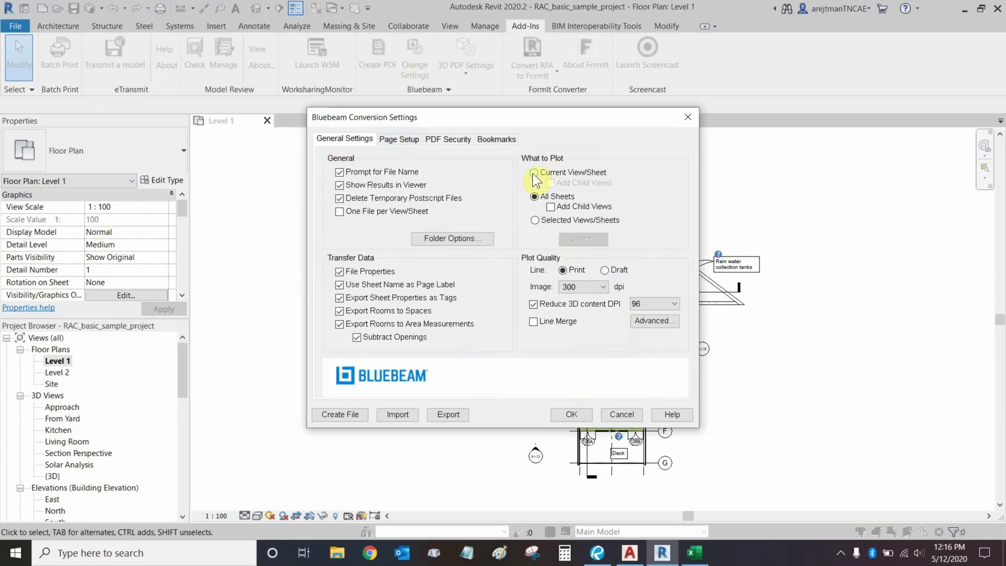
Try plotting selected views, return to all sheets, then review Page Setup and PDF Security.
left_click(534, 220)
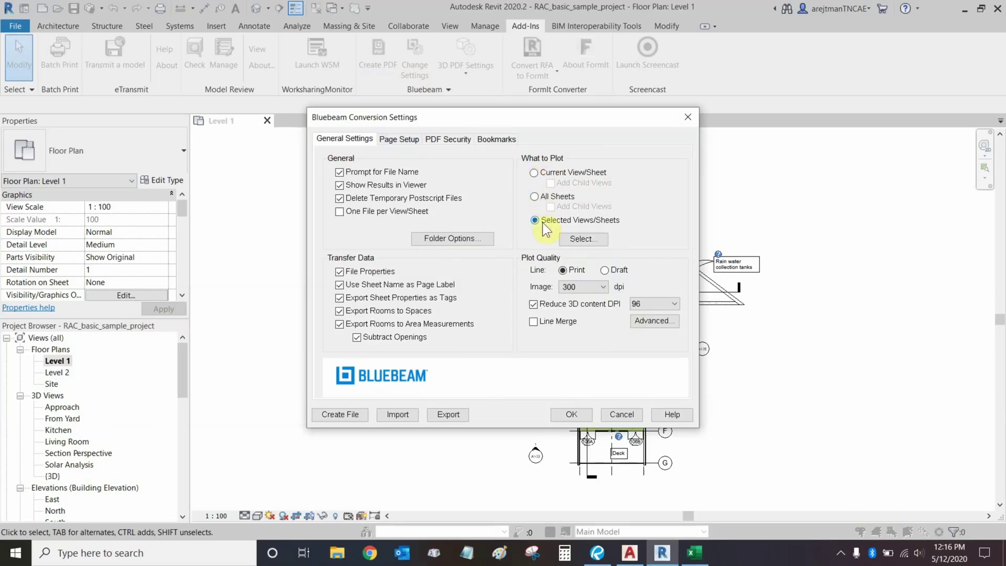
left_click(534, 196)
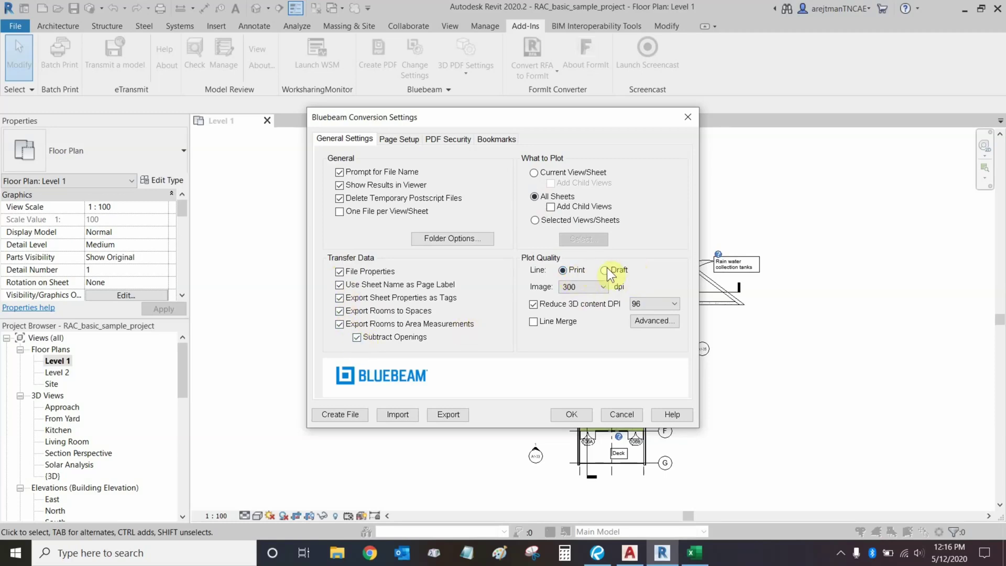
left_click(408, 139)
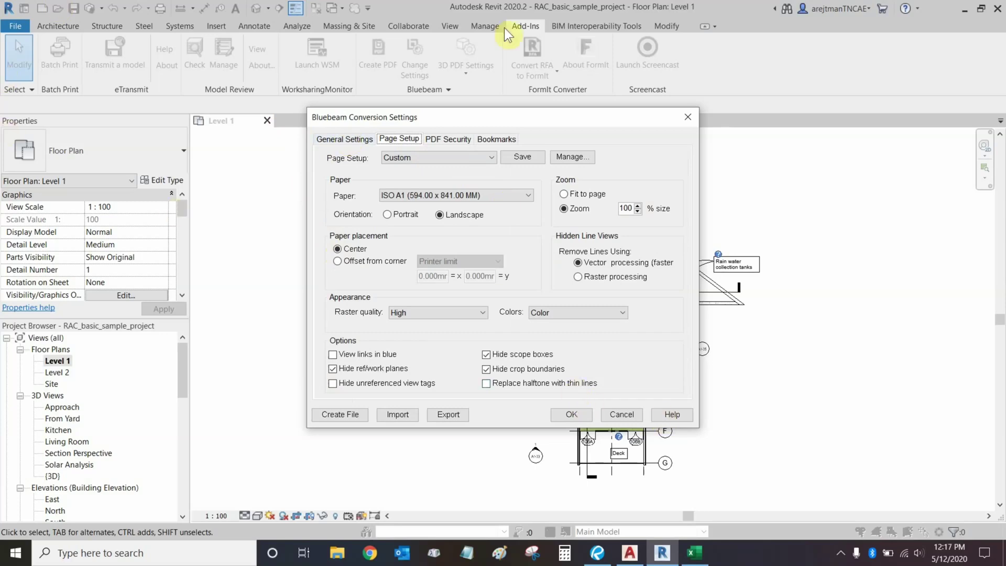
left_click(440, 143)
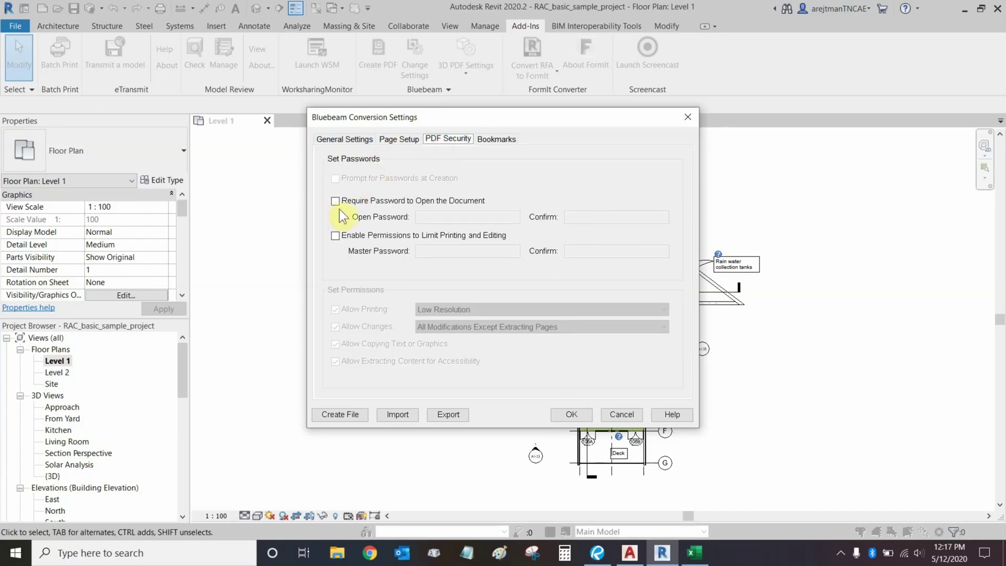
Compare Project and Drawing versus Drawing bookmark structures, keeping Project and Drawing.
left_click(488, 139)
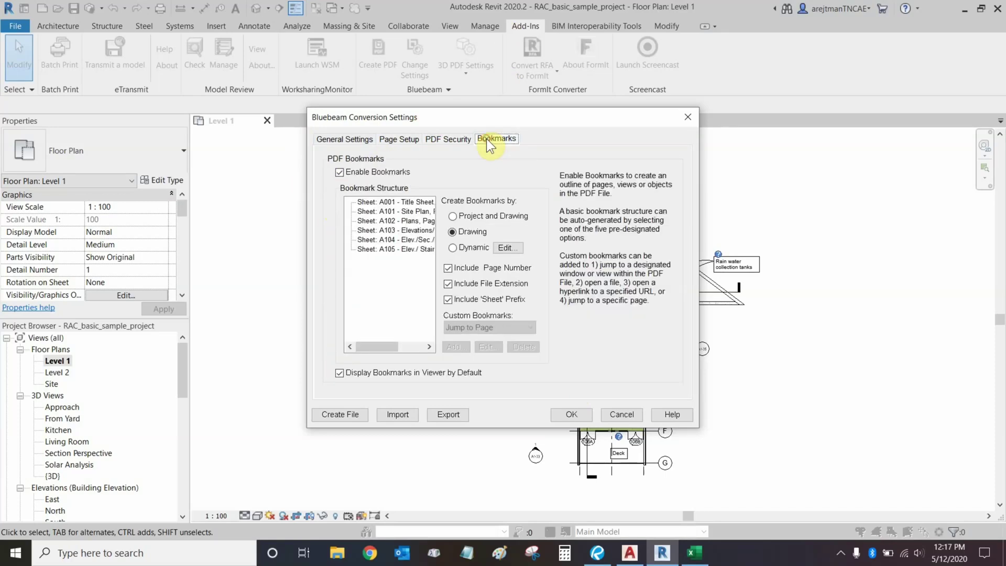
left_click(451, 216)
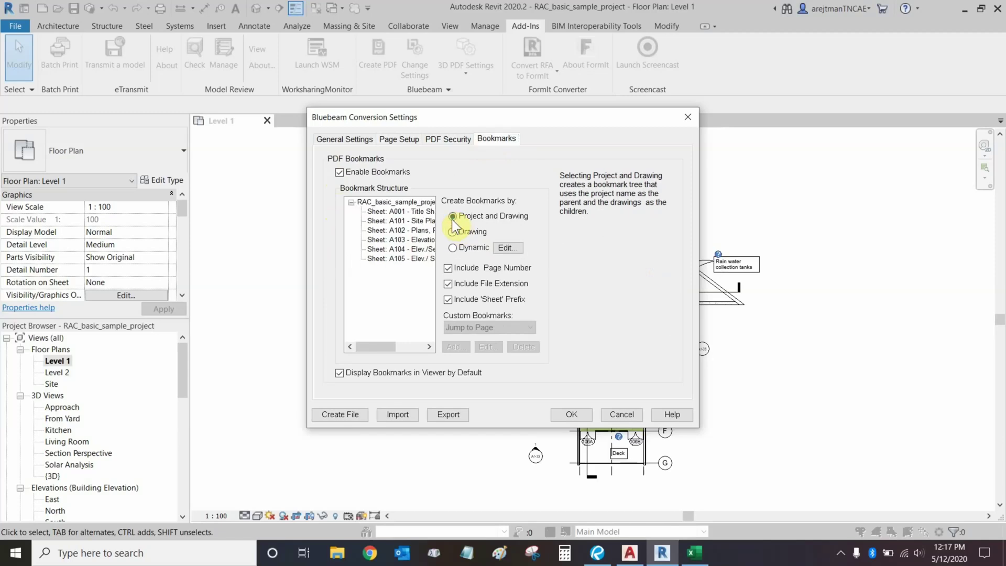
left_click(453, 233)
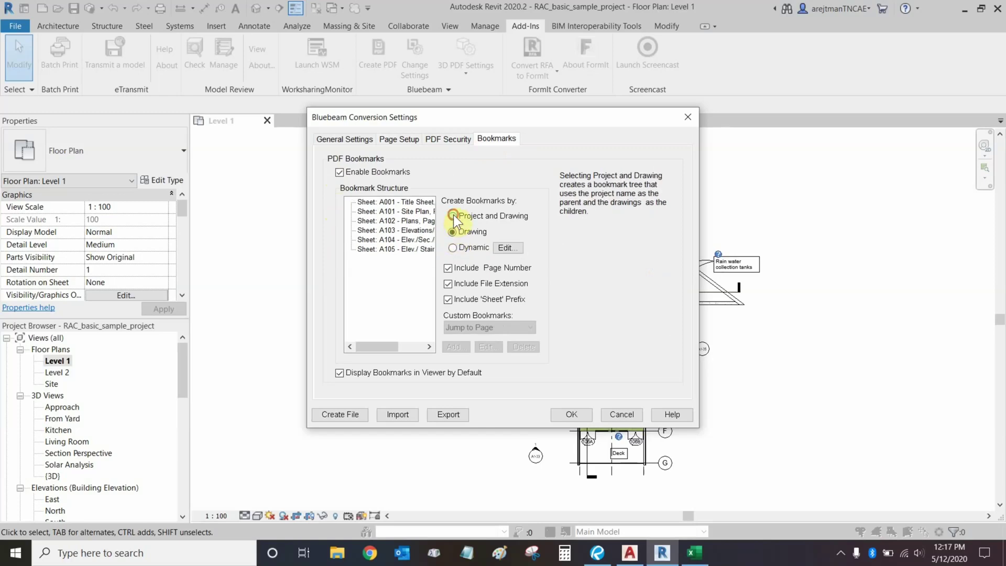
left_click(452, 217)
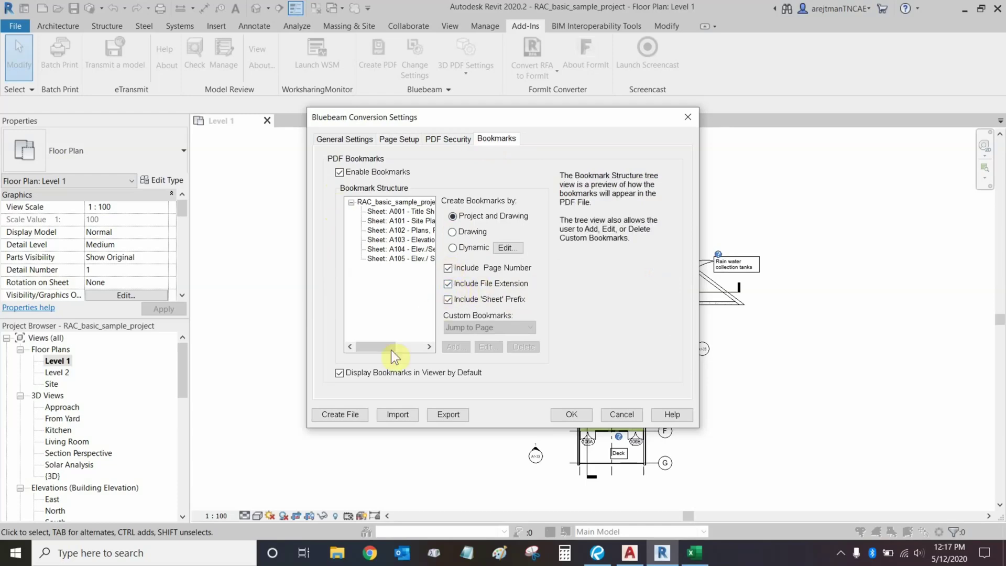
left_click(620, 414)
left_click(466, 73)
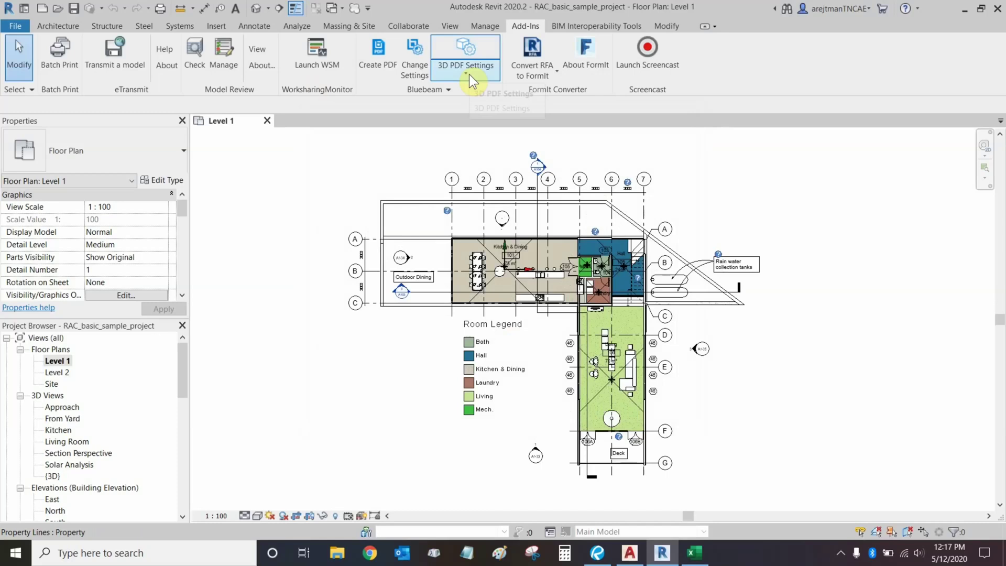
left_click(465, 179)
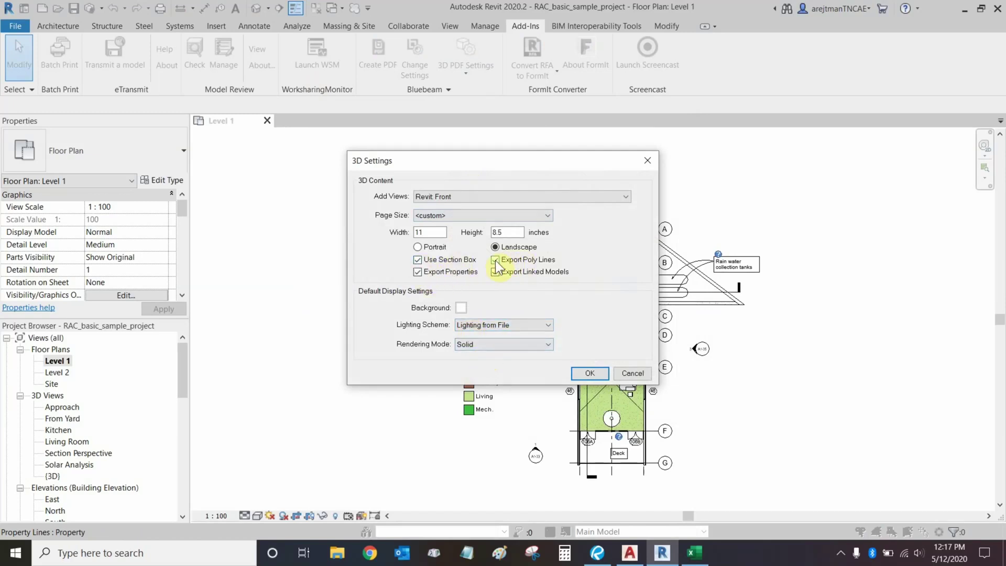
left_click(632, 373)
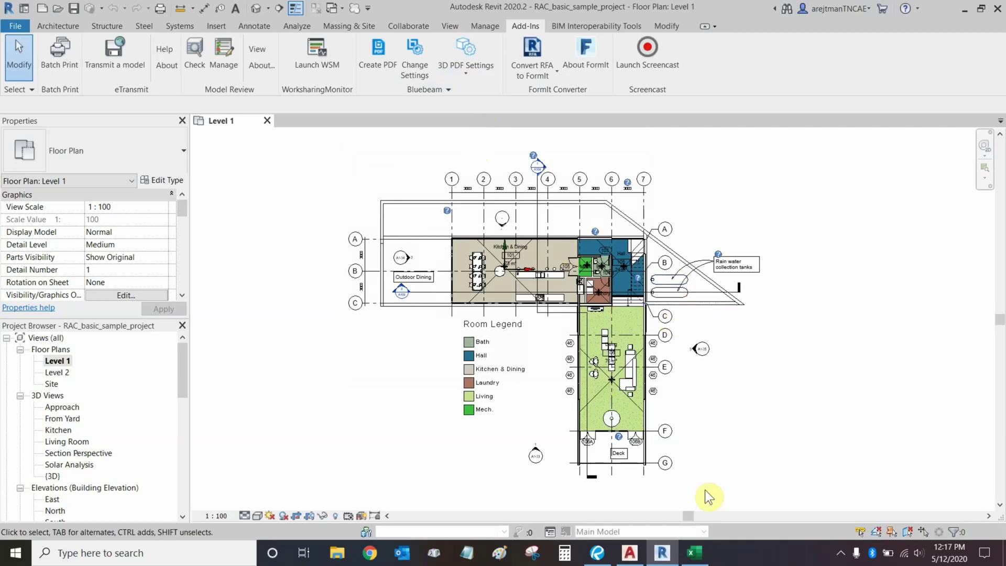
Review Example Floor Plan_AR's Bluebeam settings on the Page Setup and PDF Security tabs, then cancel.
left_click(694, 552)
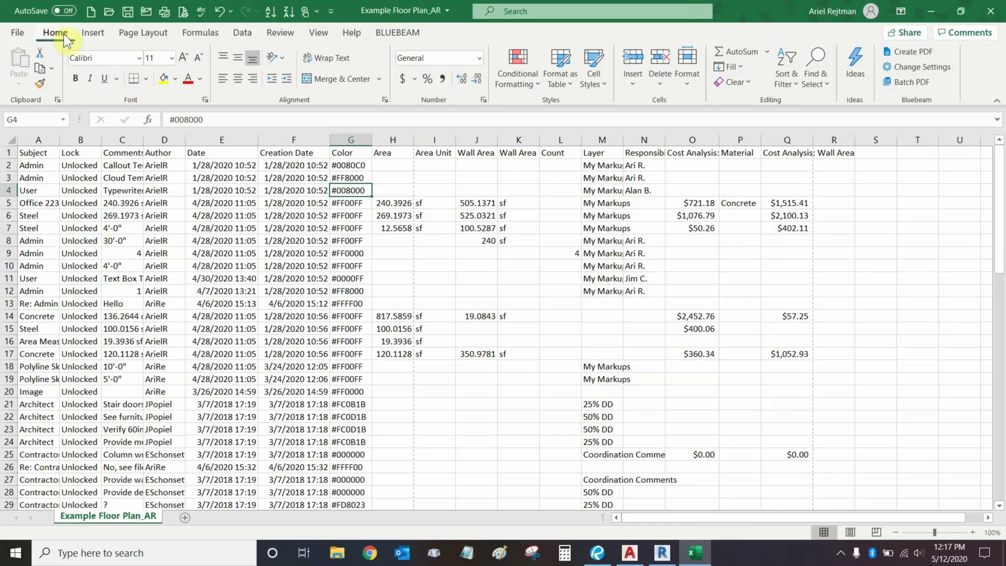
left_click(396, 34)
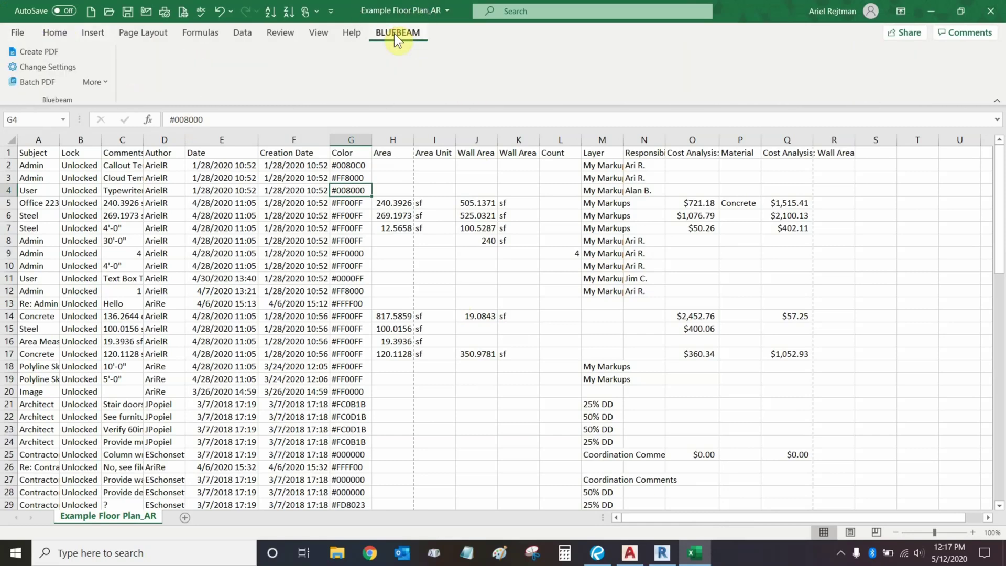
left_click(43, 67)
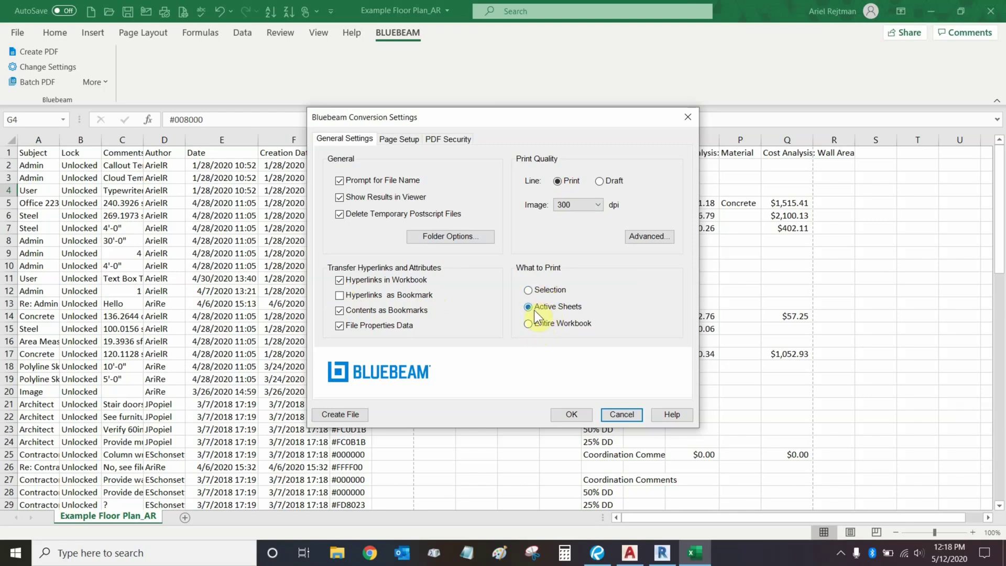
left_click(401, 141)
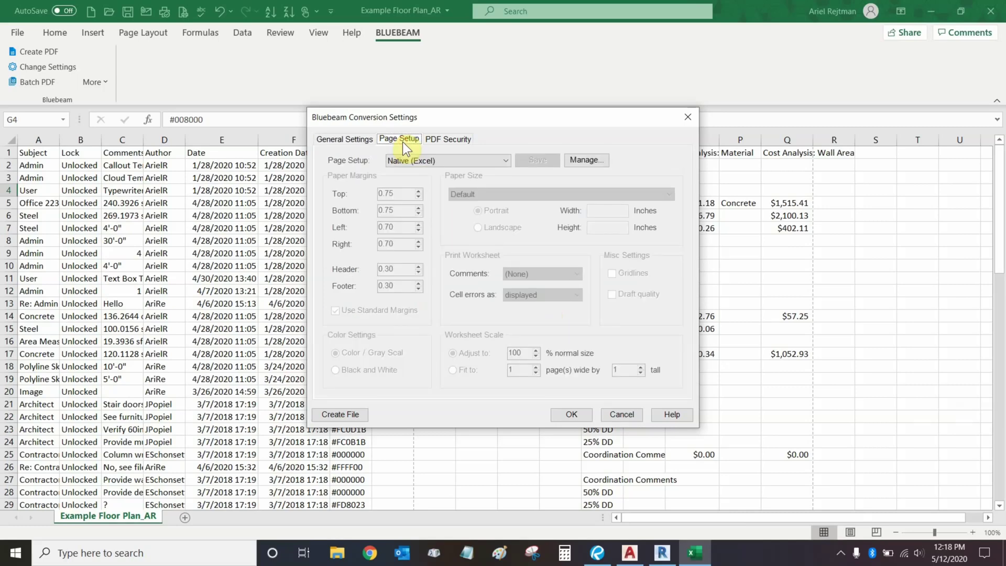
left_click(425, 138)
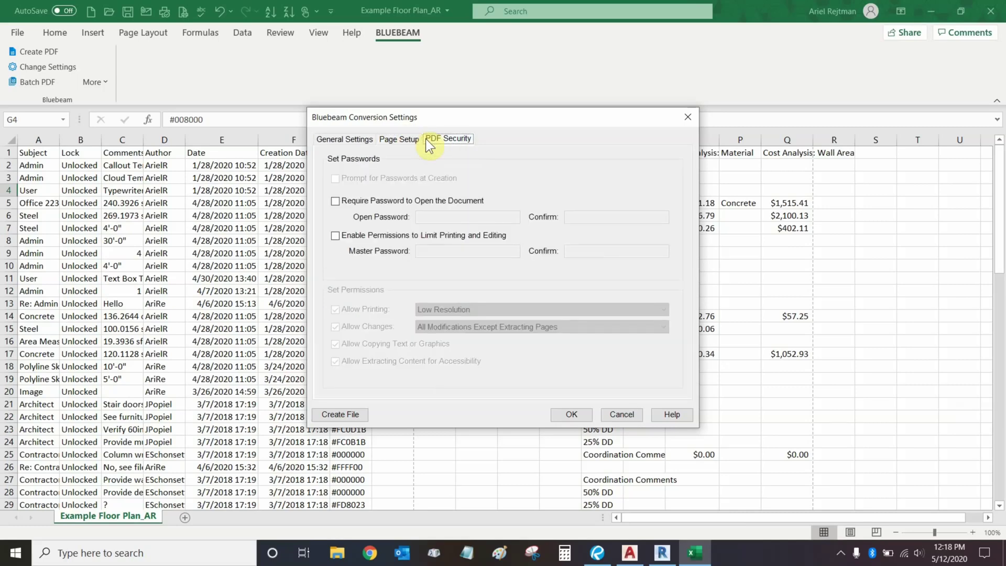
left_click(365, 138)
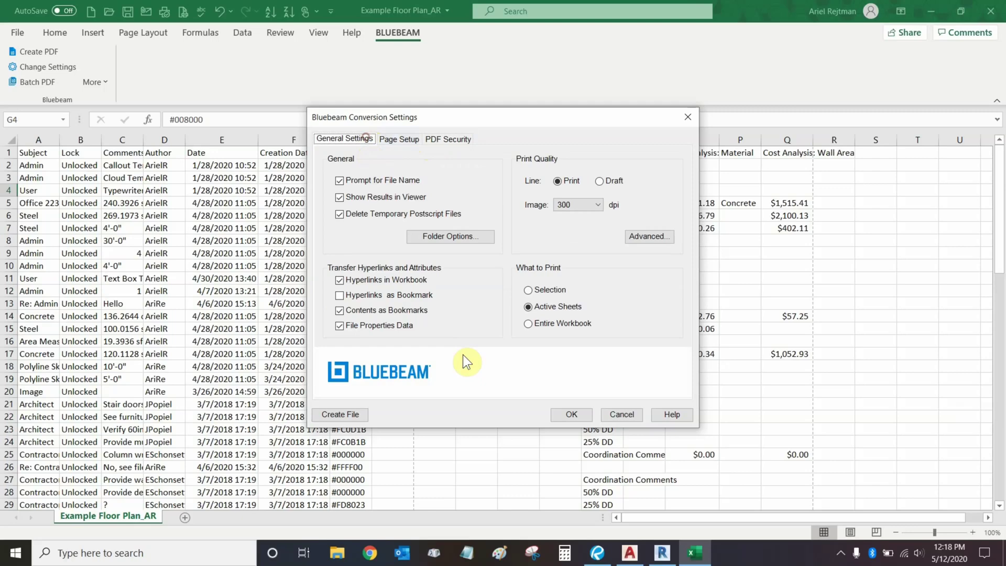
left_click(632, 414)
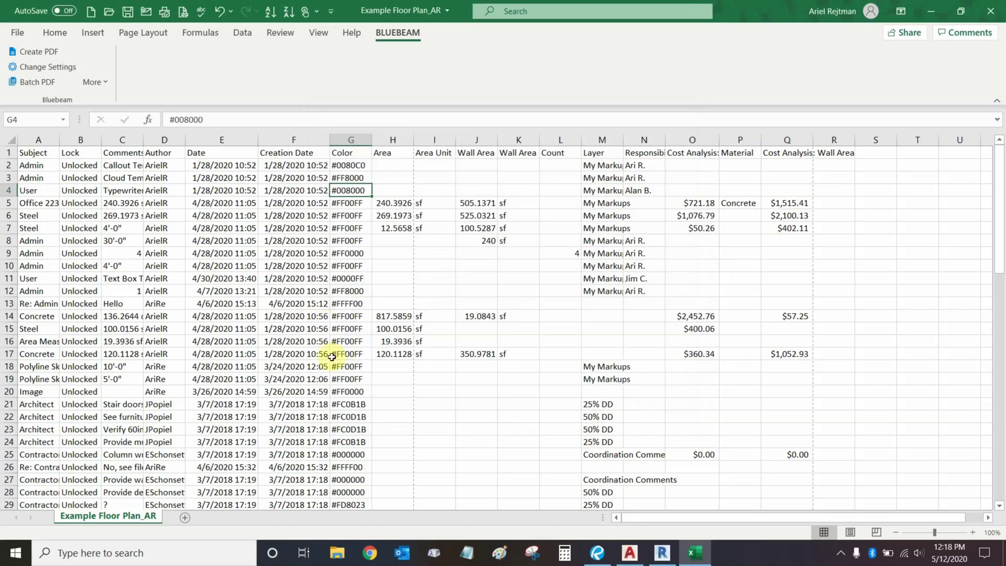
Switch to Revu, expand the Markups List, and show the Summary export formats.
left_click(595, 551)
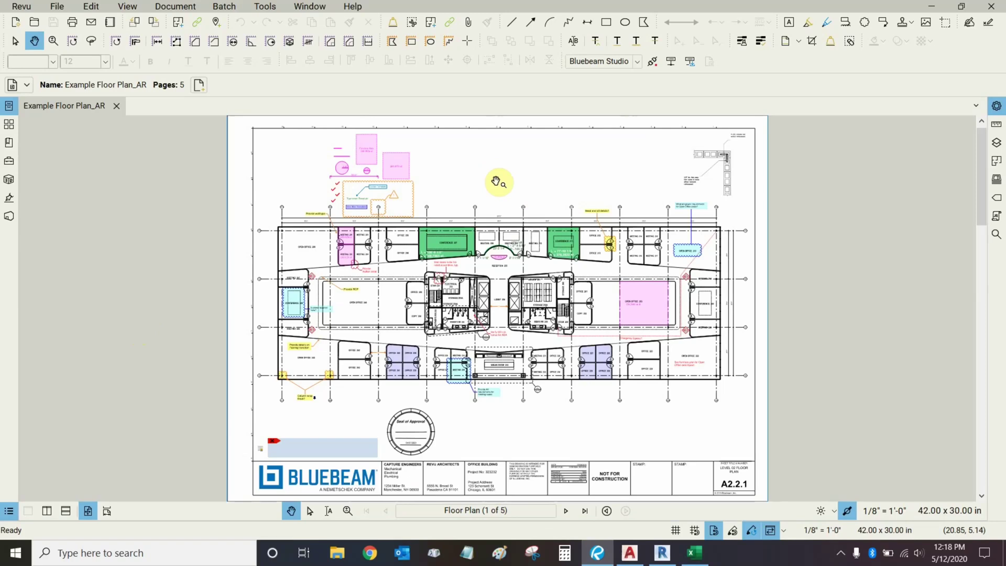
left_click(9, 512)
double_click(231, 383)
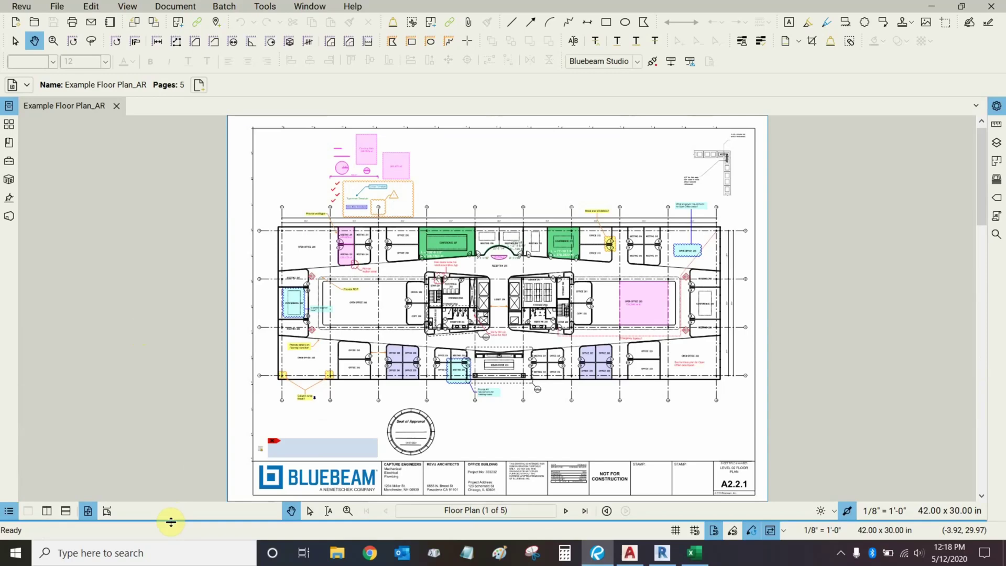
double_click(171, 522)
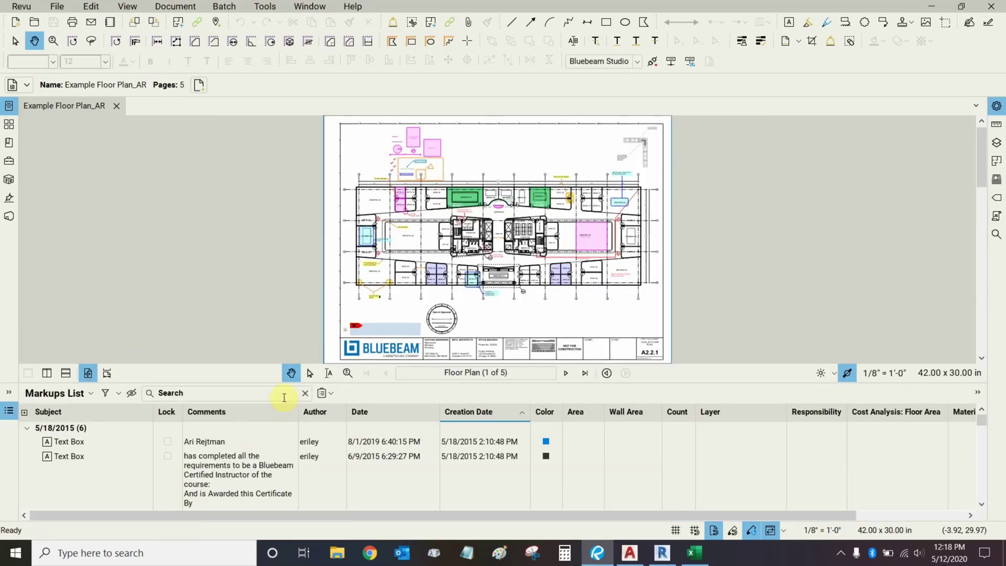
left_click(327, 394)
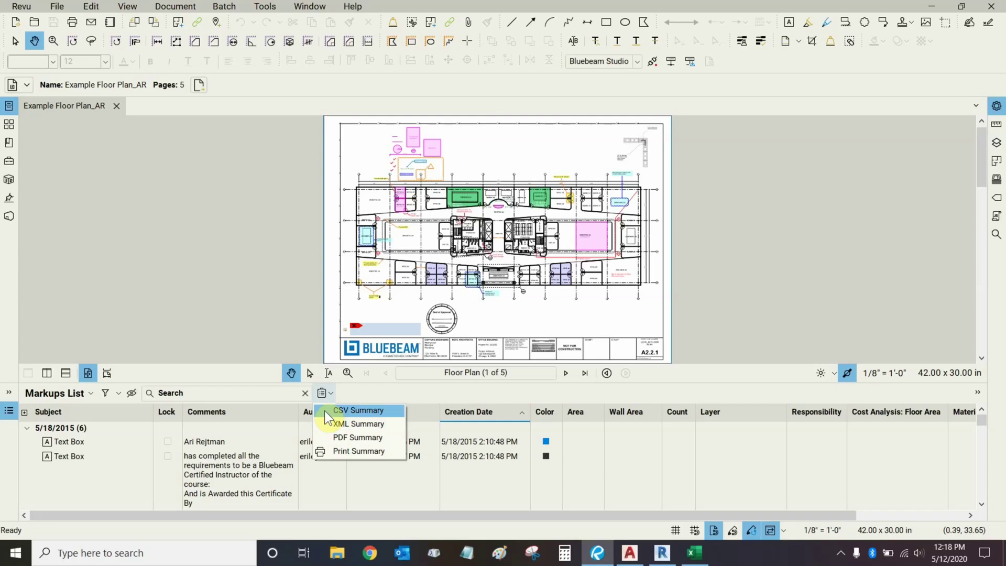
Export a CSV markup summary of all five pages, opening it after creation.
left_click(326, 411)
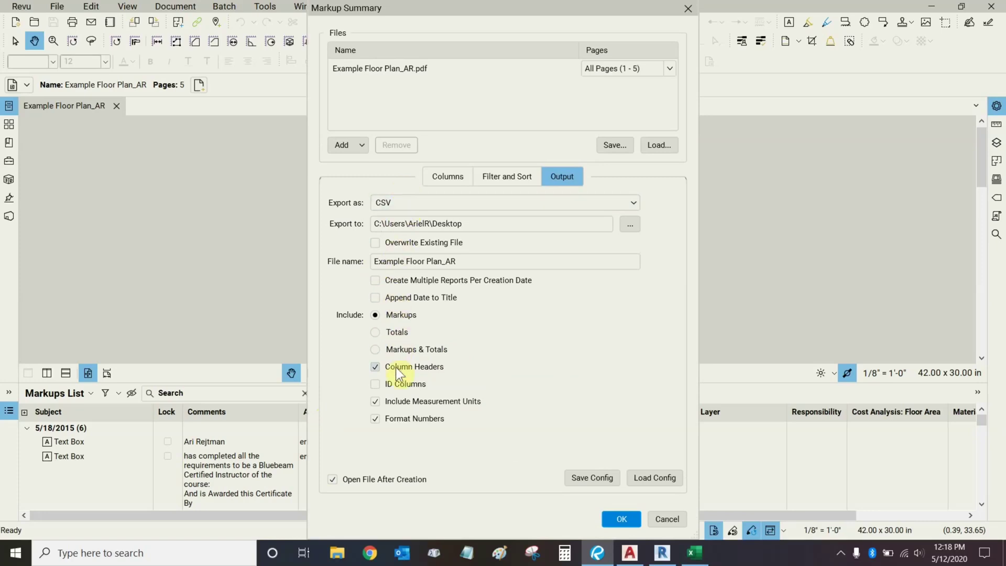
left_click(609, 521)
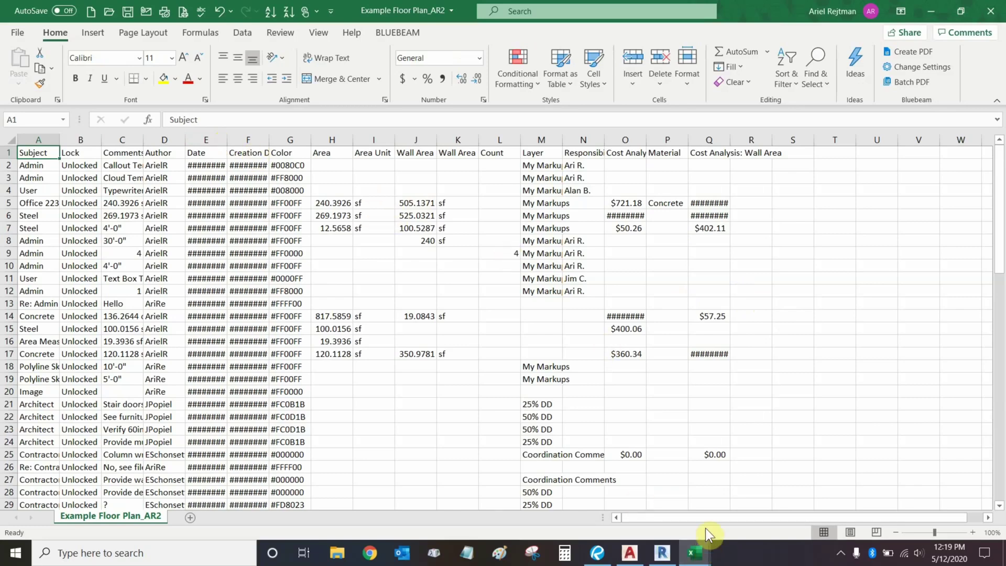
Widen the Date column E so the markup dates show in full, then select the measurement cells H3:M11.
left_click(207, 167)
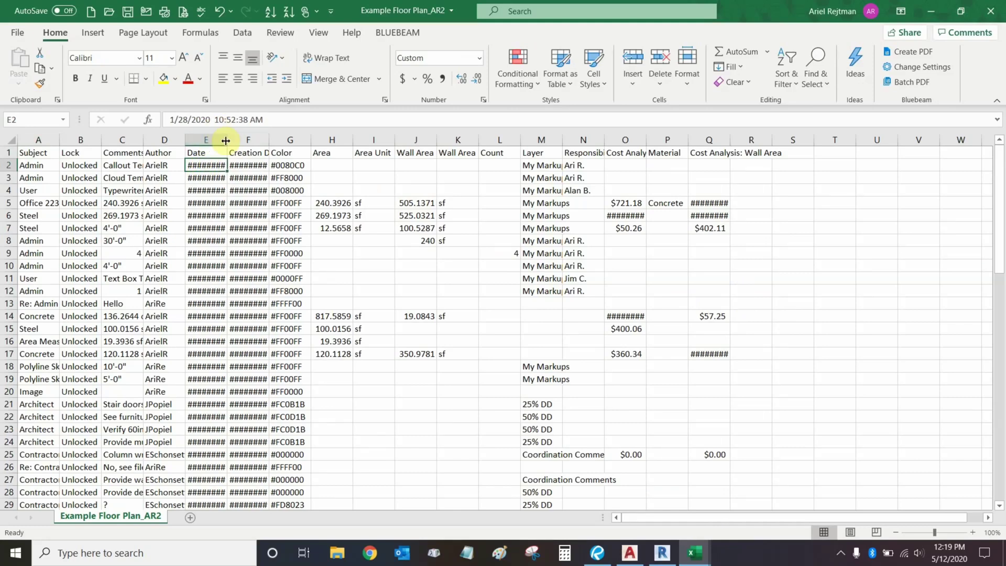
left_click_drag(225, 140, 339, 141)
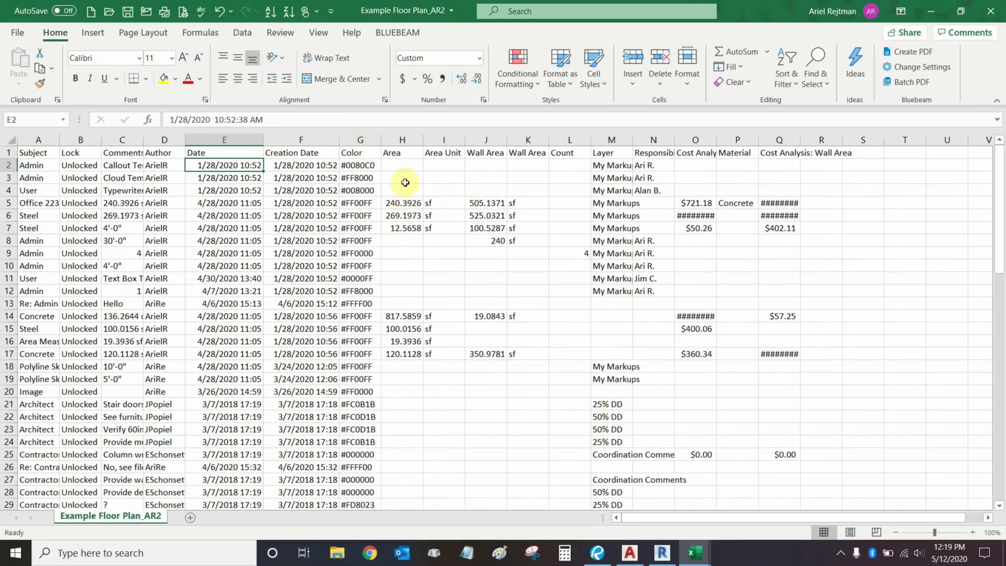
left_click(407, 203)
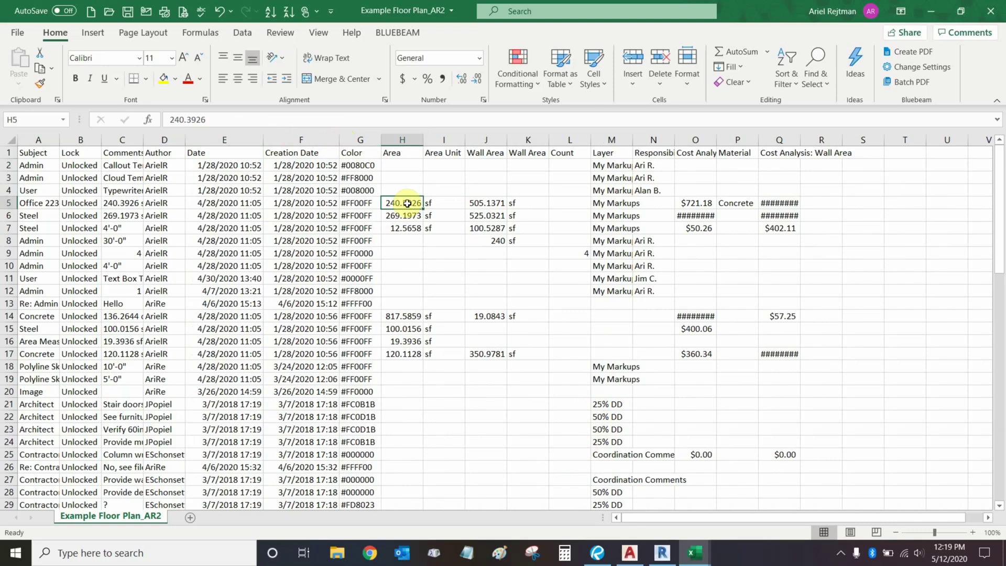
left_click_drag(402, 178, 631, 278)
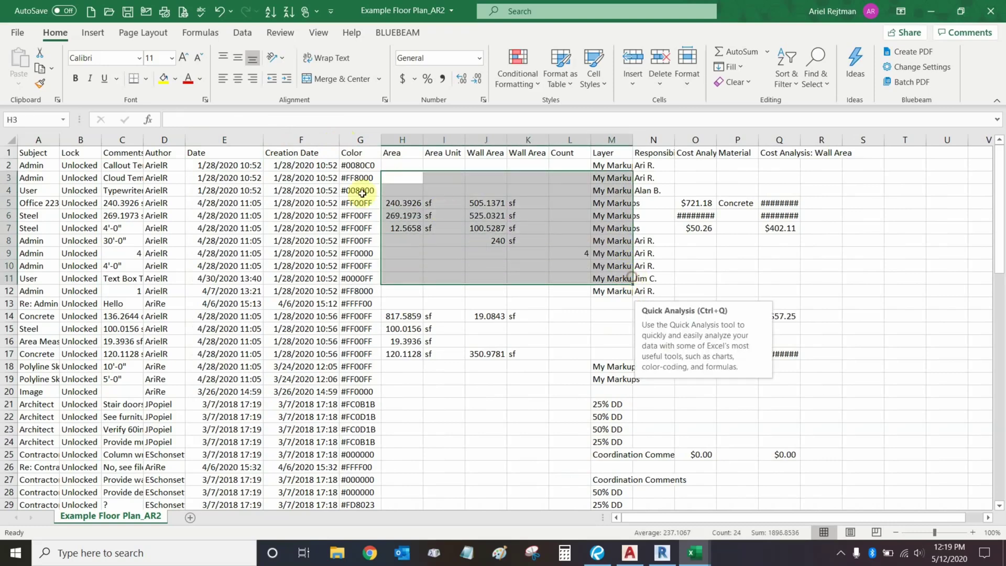
Create a Quantity Link from the 240.3926 area value in cell H5.
right_click(414, 204)
left_click(361, 229)
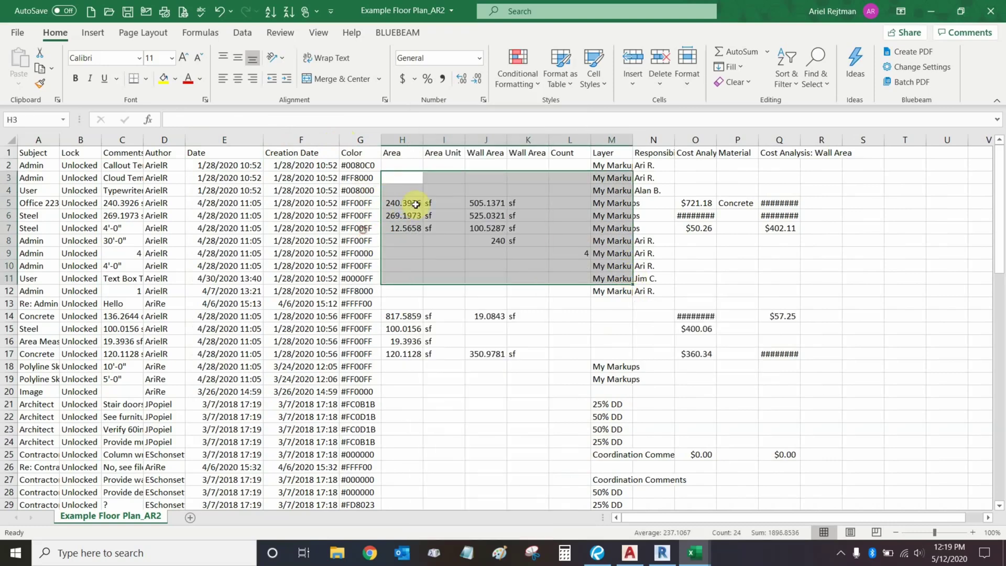
left_click(415, 204)
right_click(414, 204)
mouse_move(455, 153)
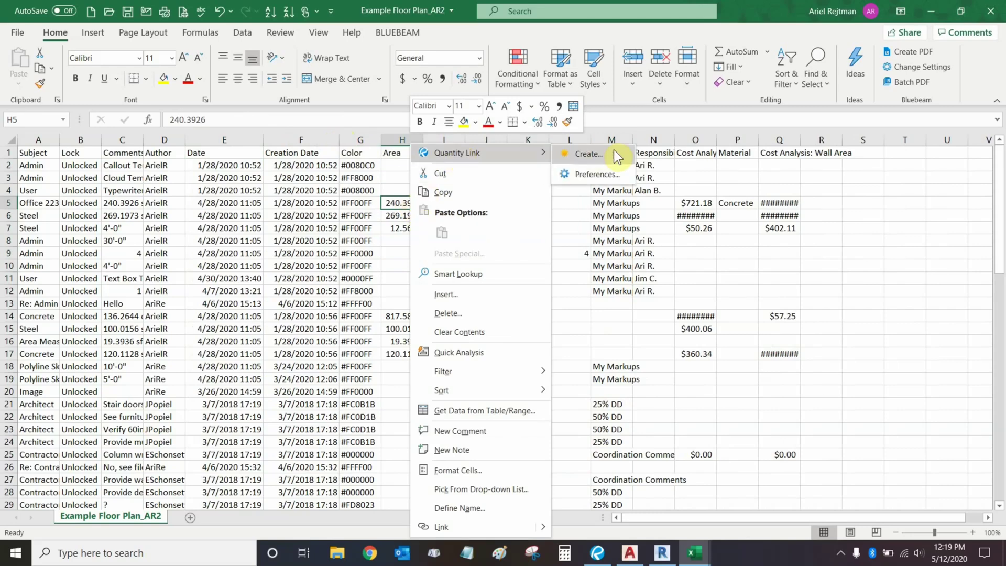
left_click(398, 203)
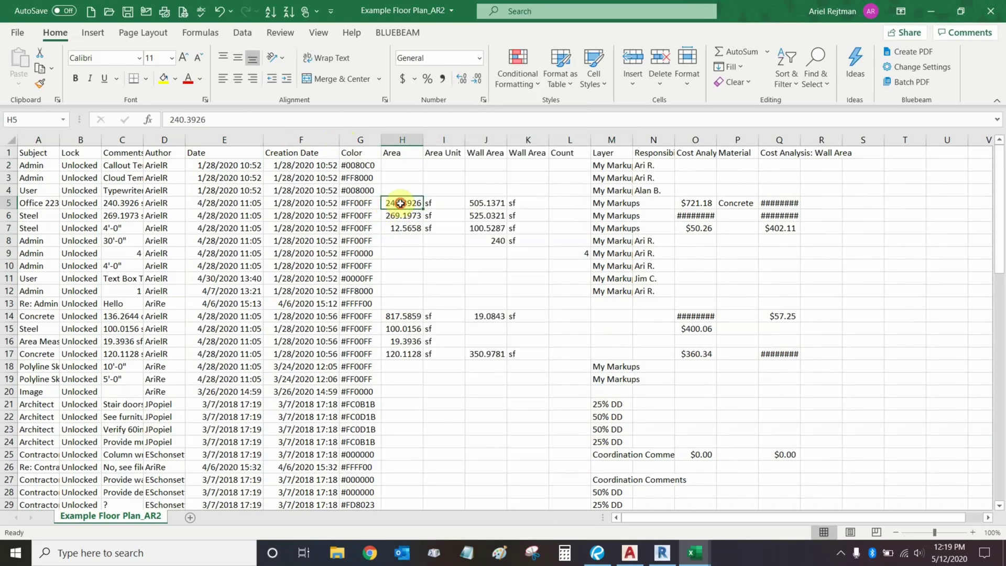
left_click(399, 221)
left_click(400, 204)
right_click(400, 203)
mouse_move(445, 153)
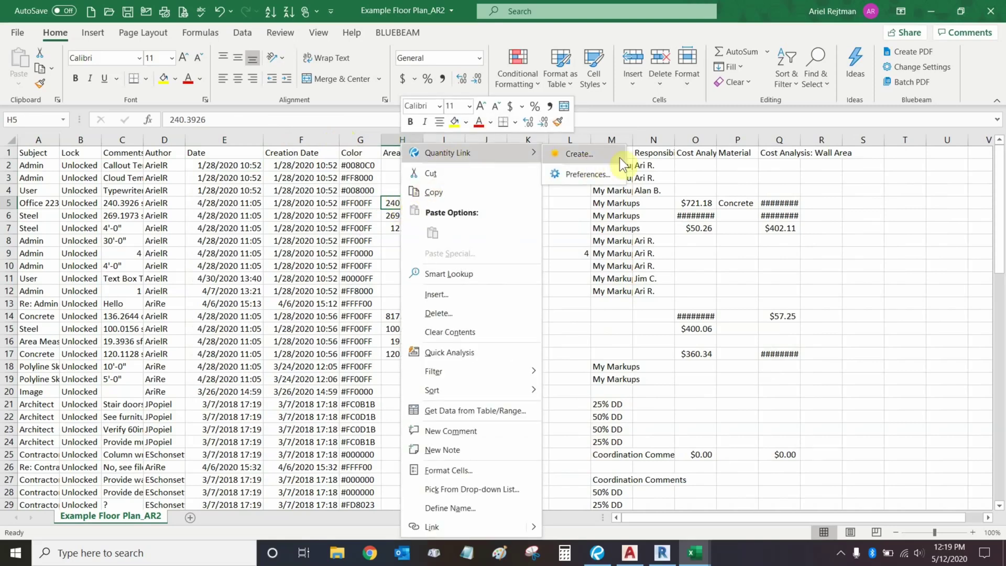
left_click(573, 153)
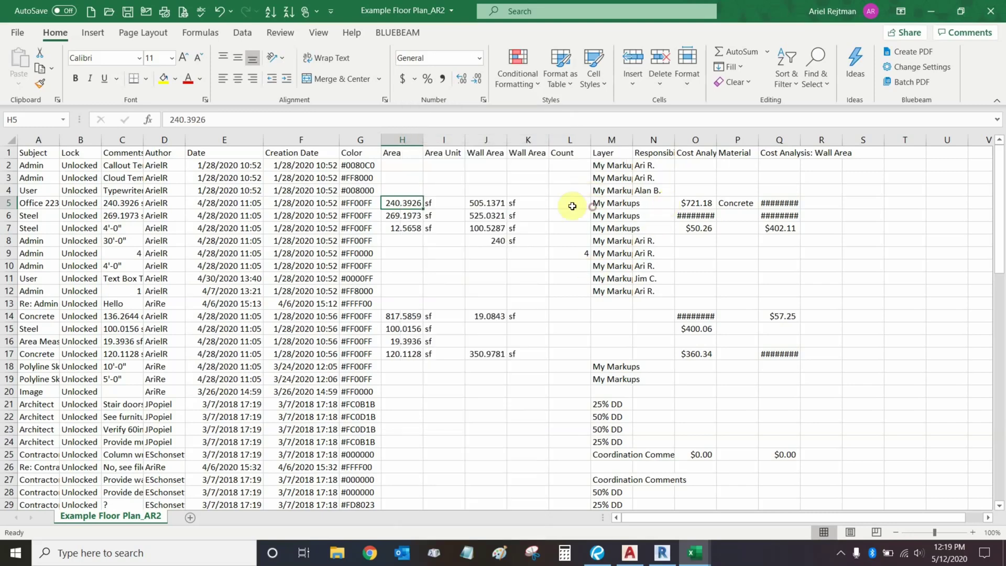
left_click(449, 180)
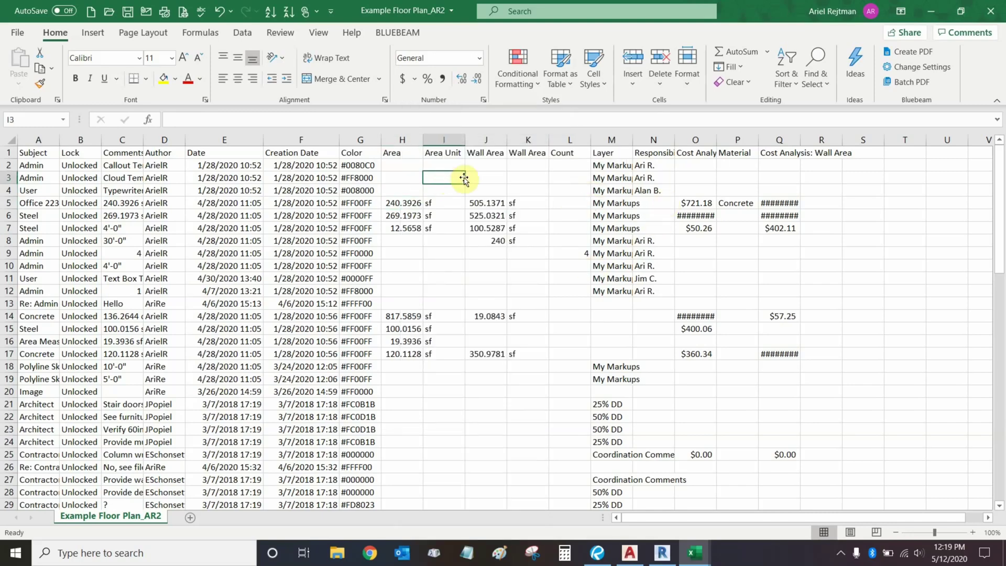
Collapse Revu's Markups List, then search 'blue' and launch Bluebeam Administrator 2019.
left_click(597, 553)
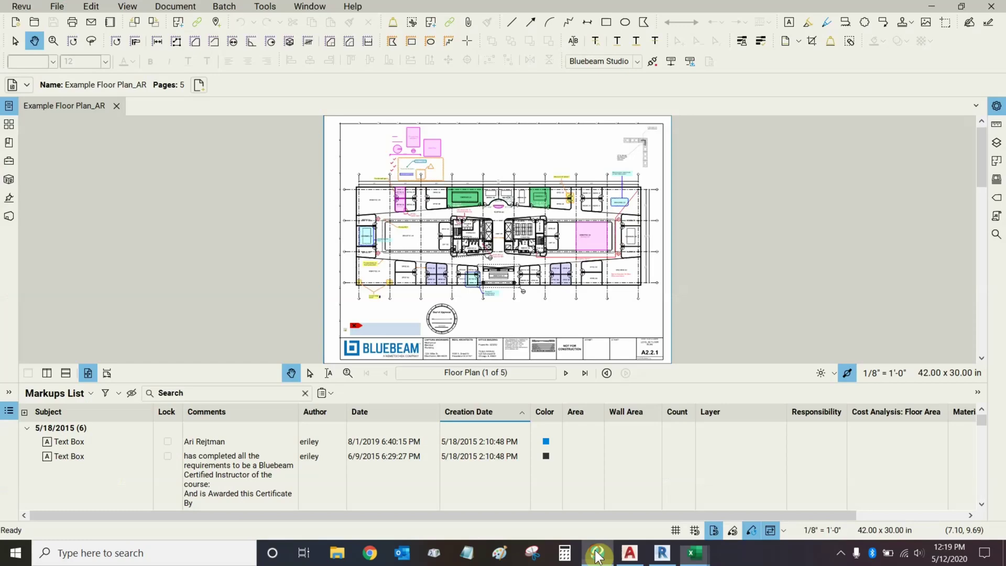
left_click(386, 382)
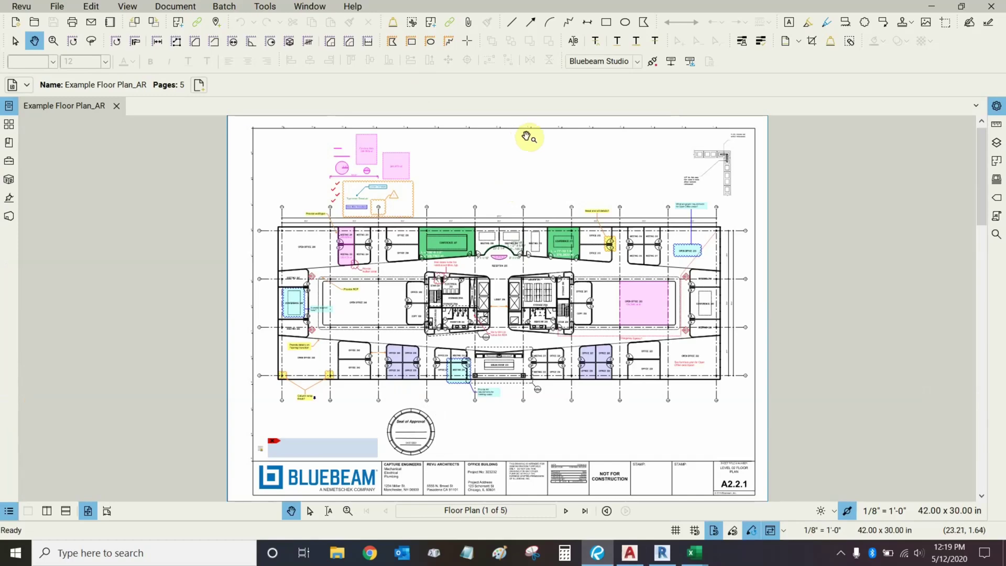
left_click(63, 553)
type("blu")
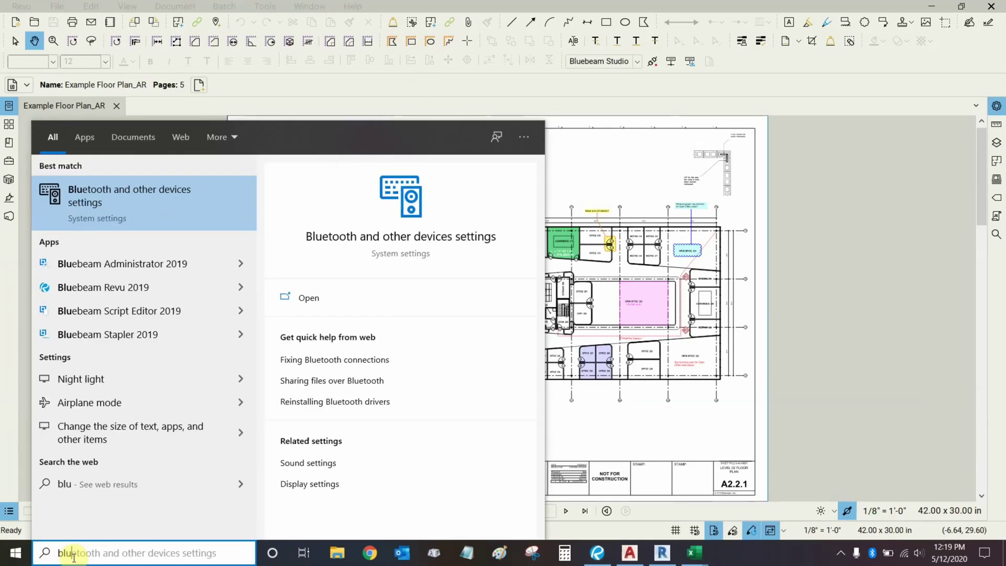
type("e")
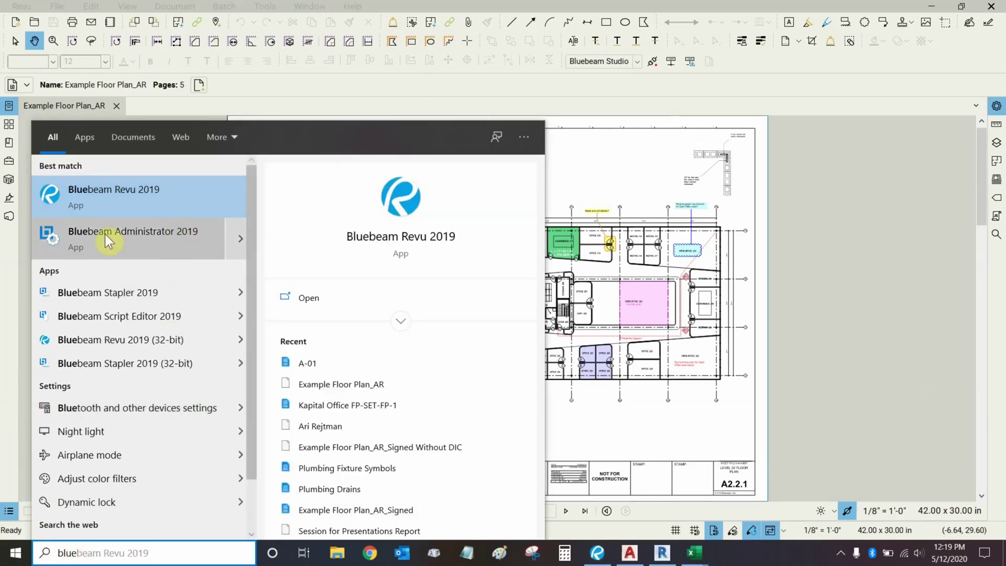
left_click(88, 241)
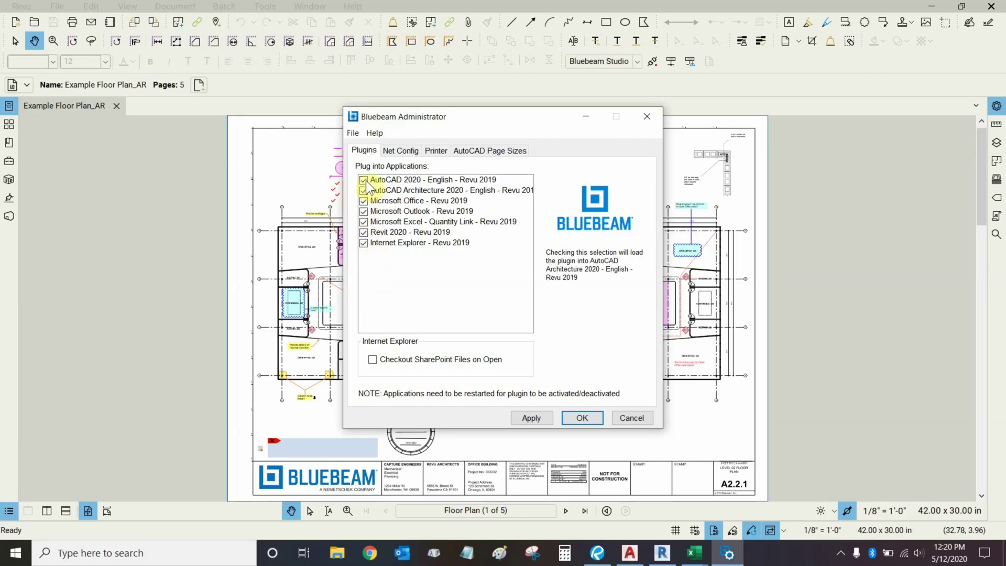
Toggle the AutoCAD Architecture 2020 plugin off and back on in the Plugins list.
left_click(364, 242)
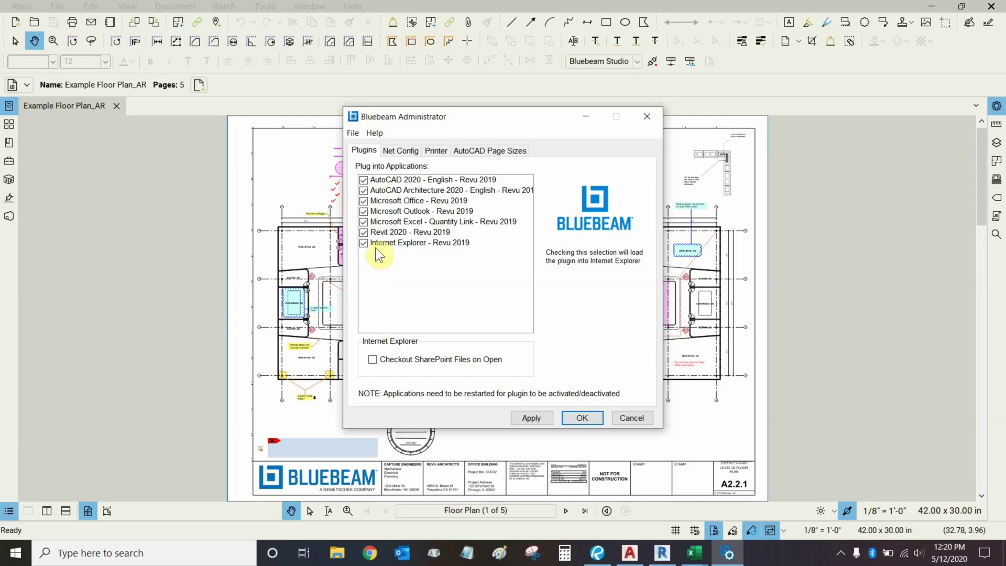
left_click(366, 190)
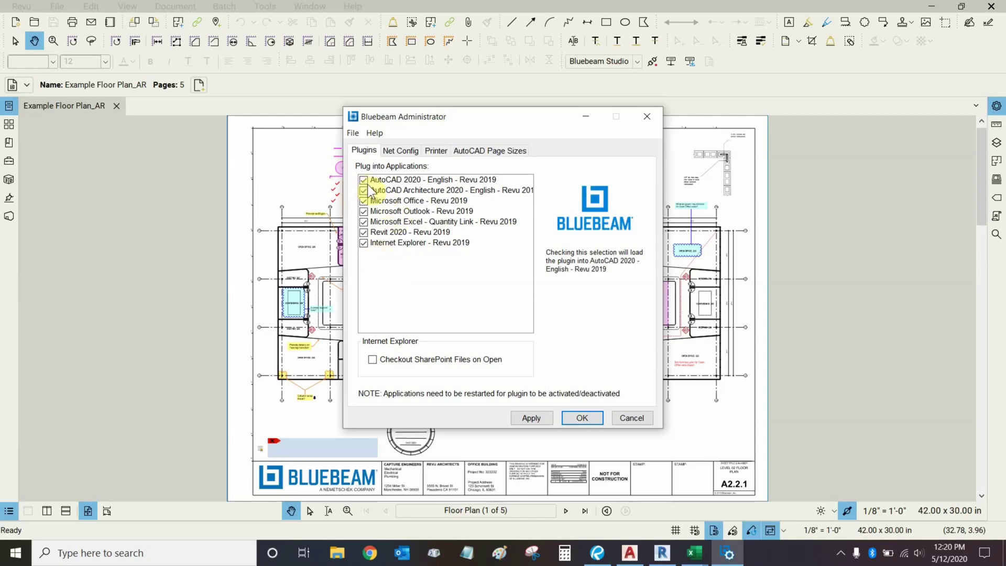
left_click(365, 188)
left_click(365, 189)
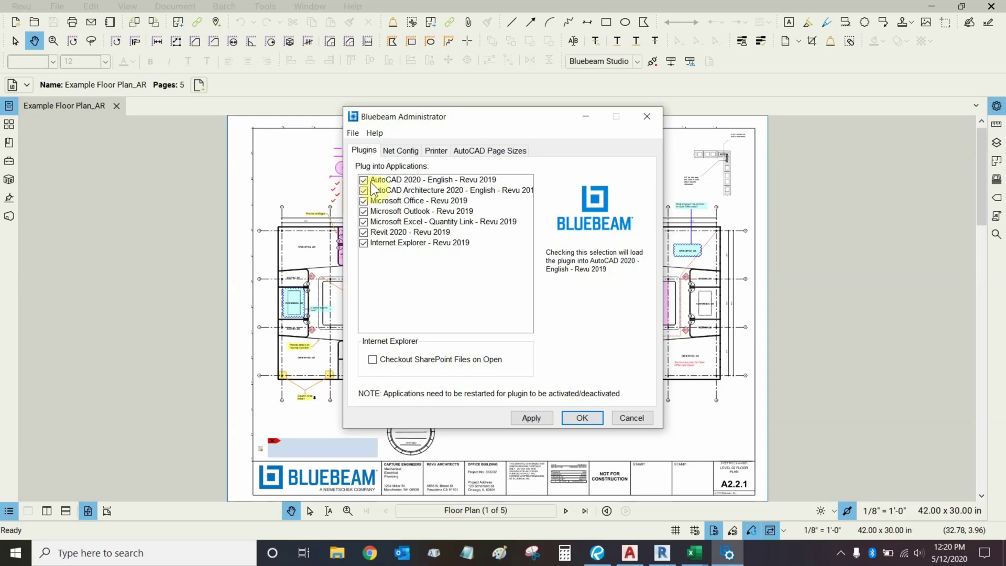
Toggle the AutoCAD 2020 and Revit 2020 plugins off and back on, leaving all seven enabled.
left_click(399, 181)
left_click(395, 233)
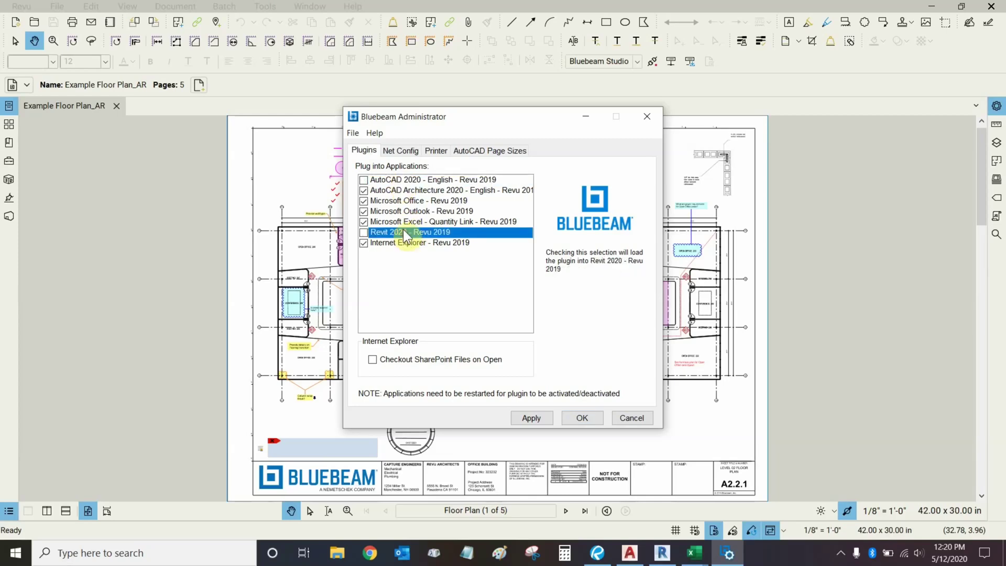
left_click(364, 233)
left_click(364, 180)
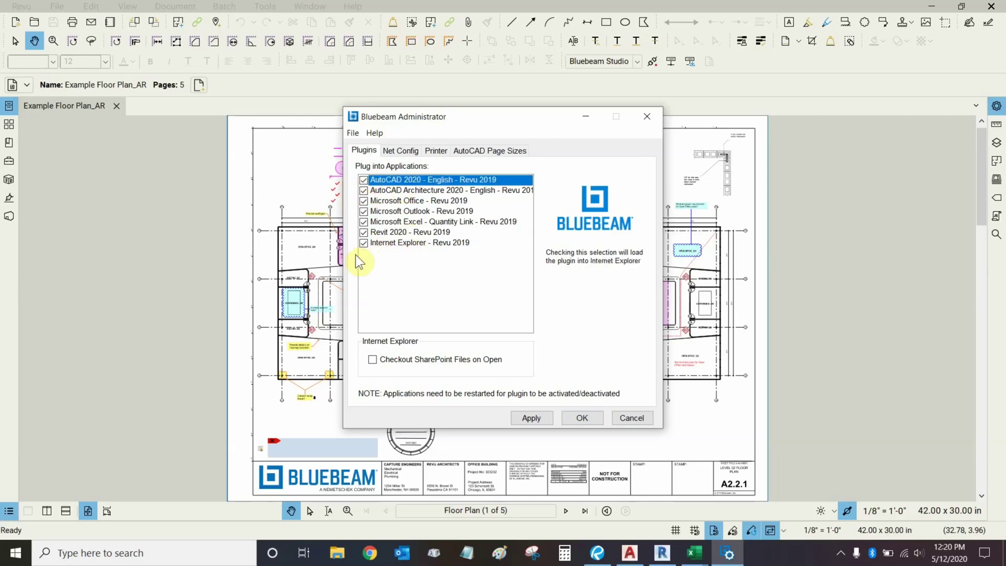
left_click(363, 179)
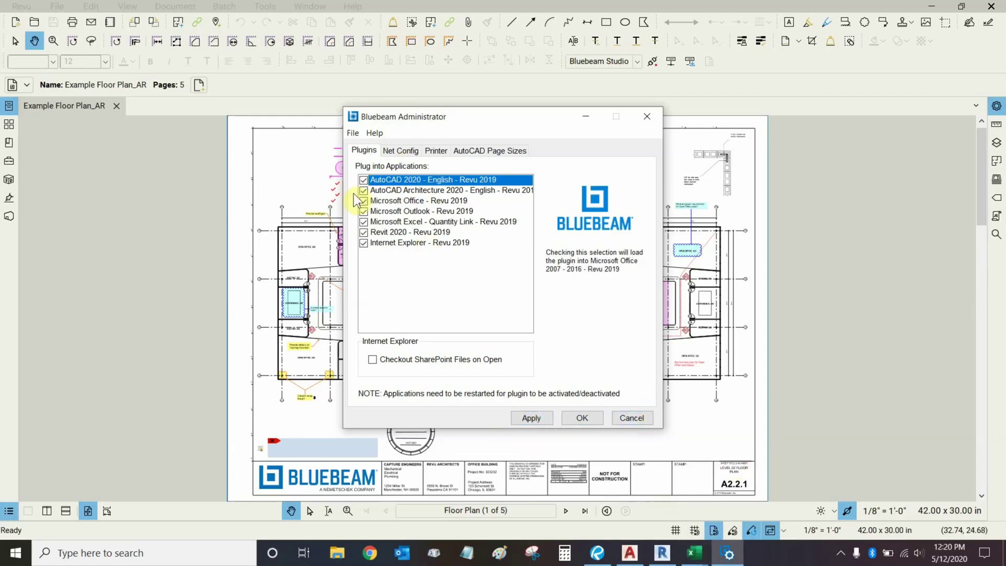
left_click(624, 422)
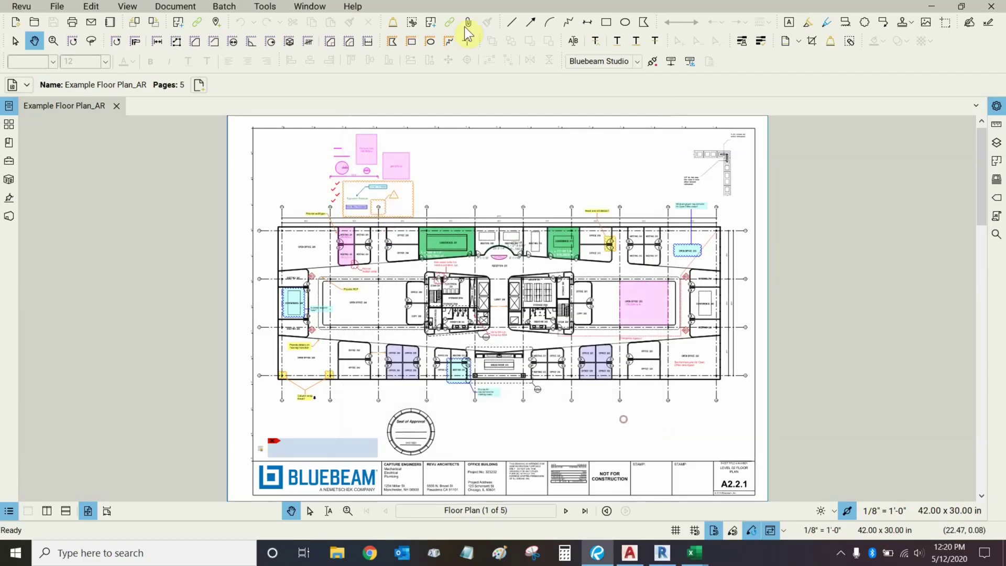